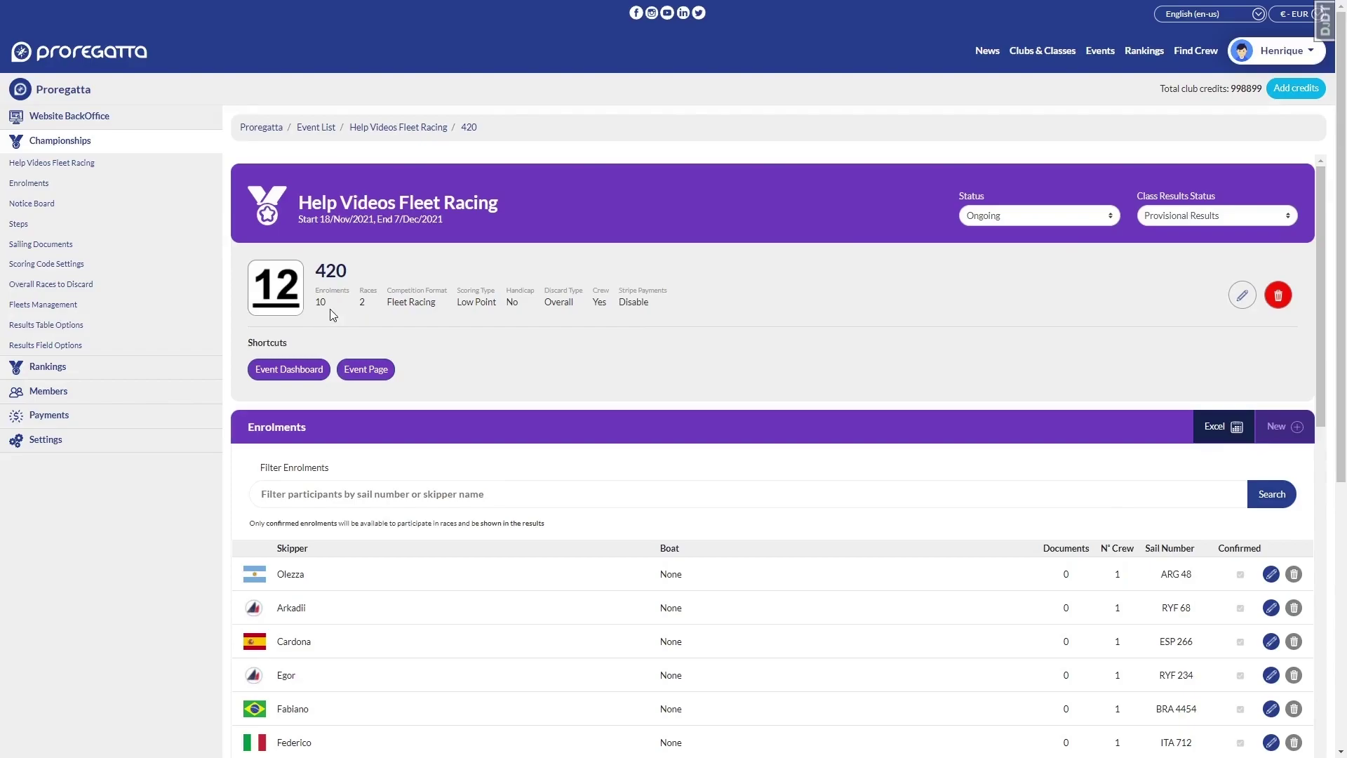
double_click(362, 302)
drag(387, 302, 452, 319)
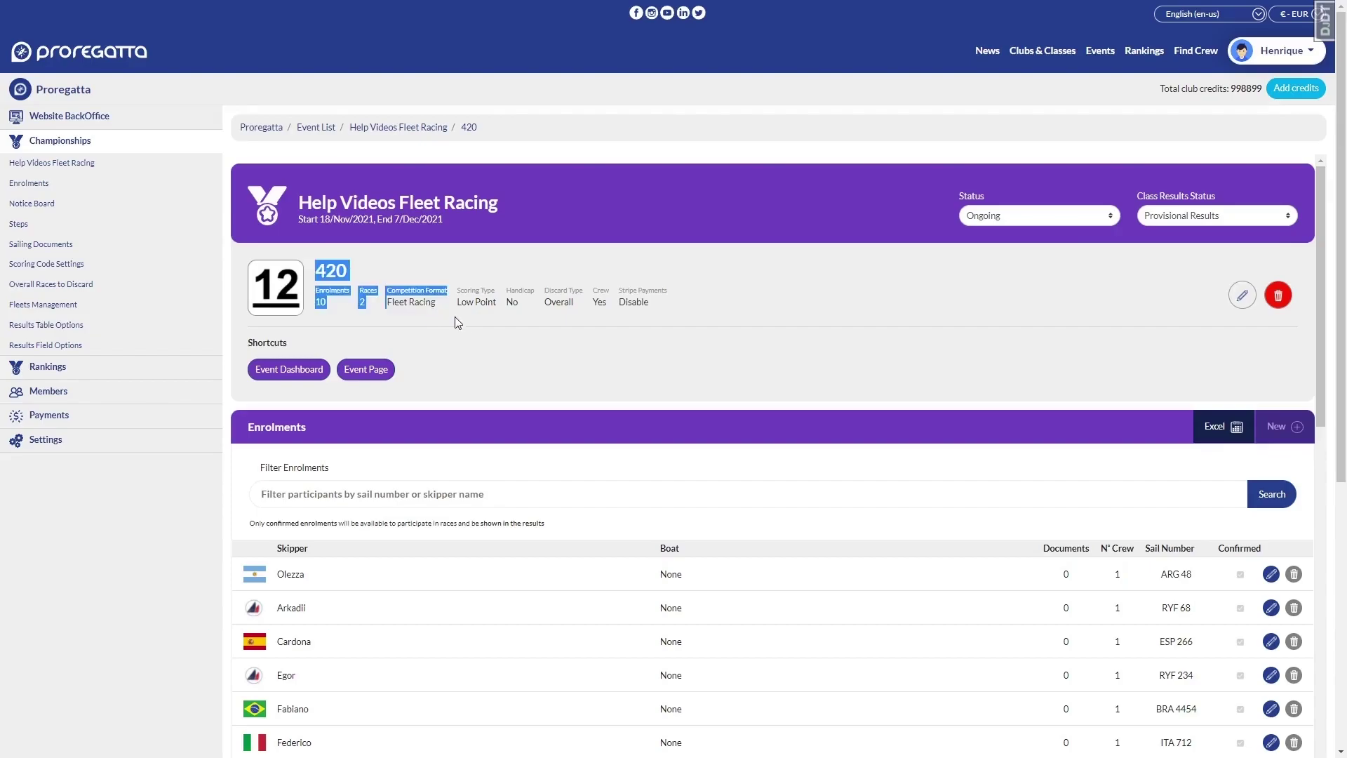
double_click(511, 302)
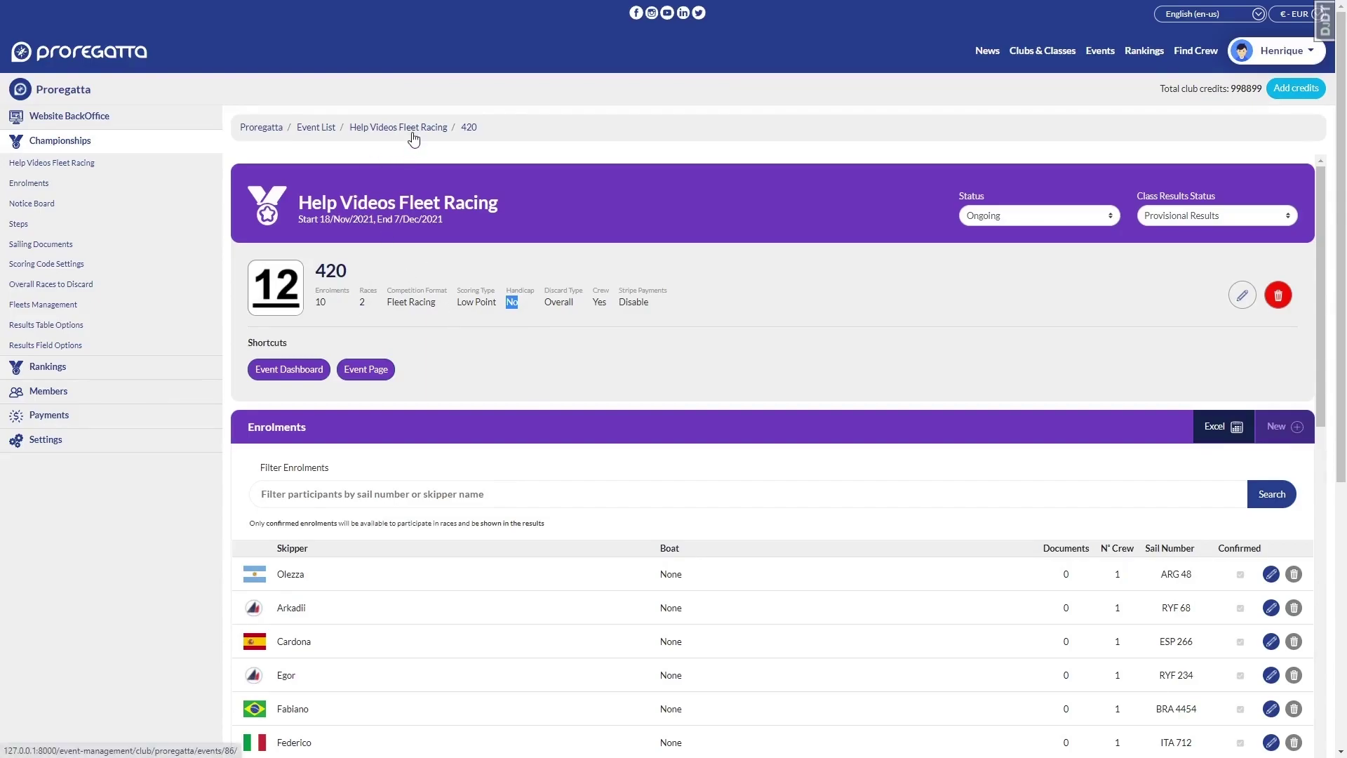
- Add a new Finals step to the 420 class's championship steps with cumulative scoring enabled
click(33, 230)
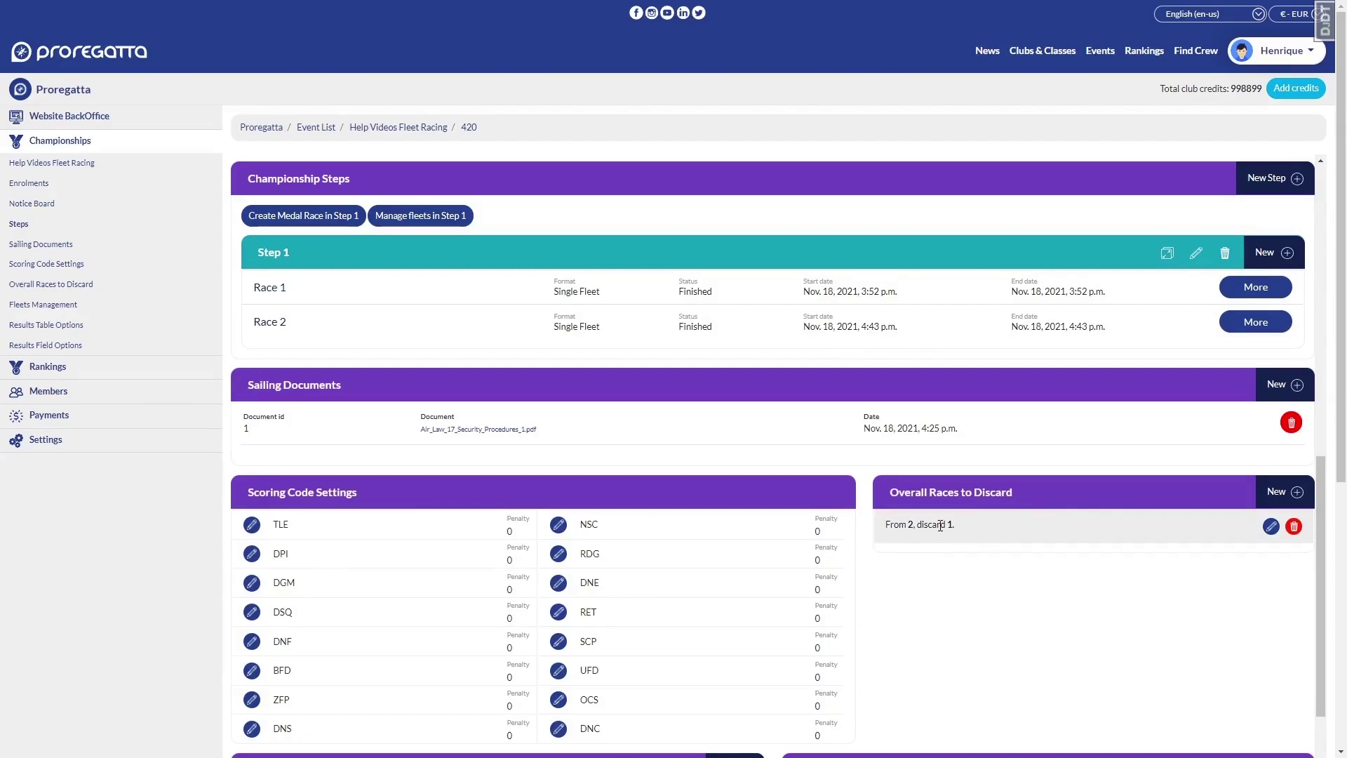
click(1263, 195)
click(672, 385)
click(639, 404)
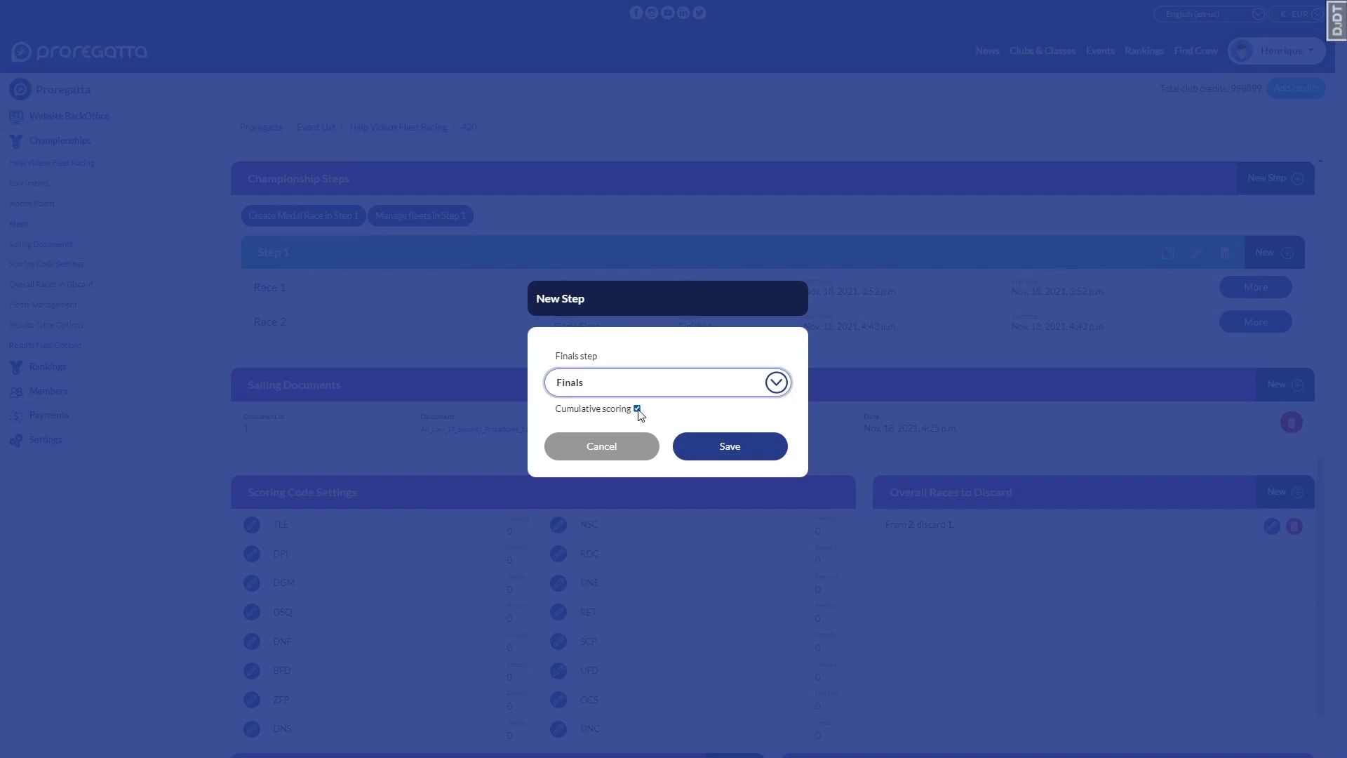
click(638, 409)
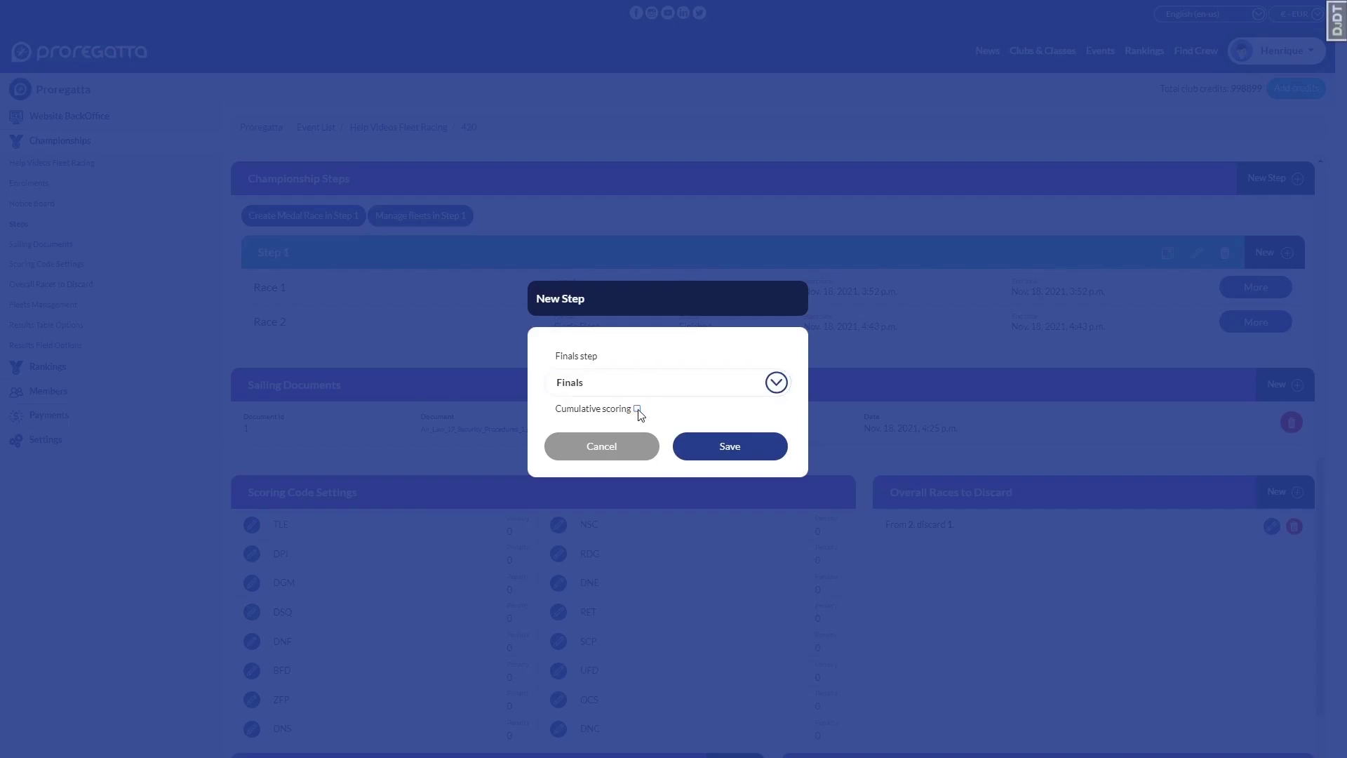
click(637, 408)
drag(592, 302, 541, 303)
click(617, 305)
click(736, 448)
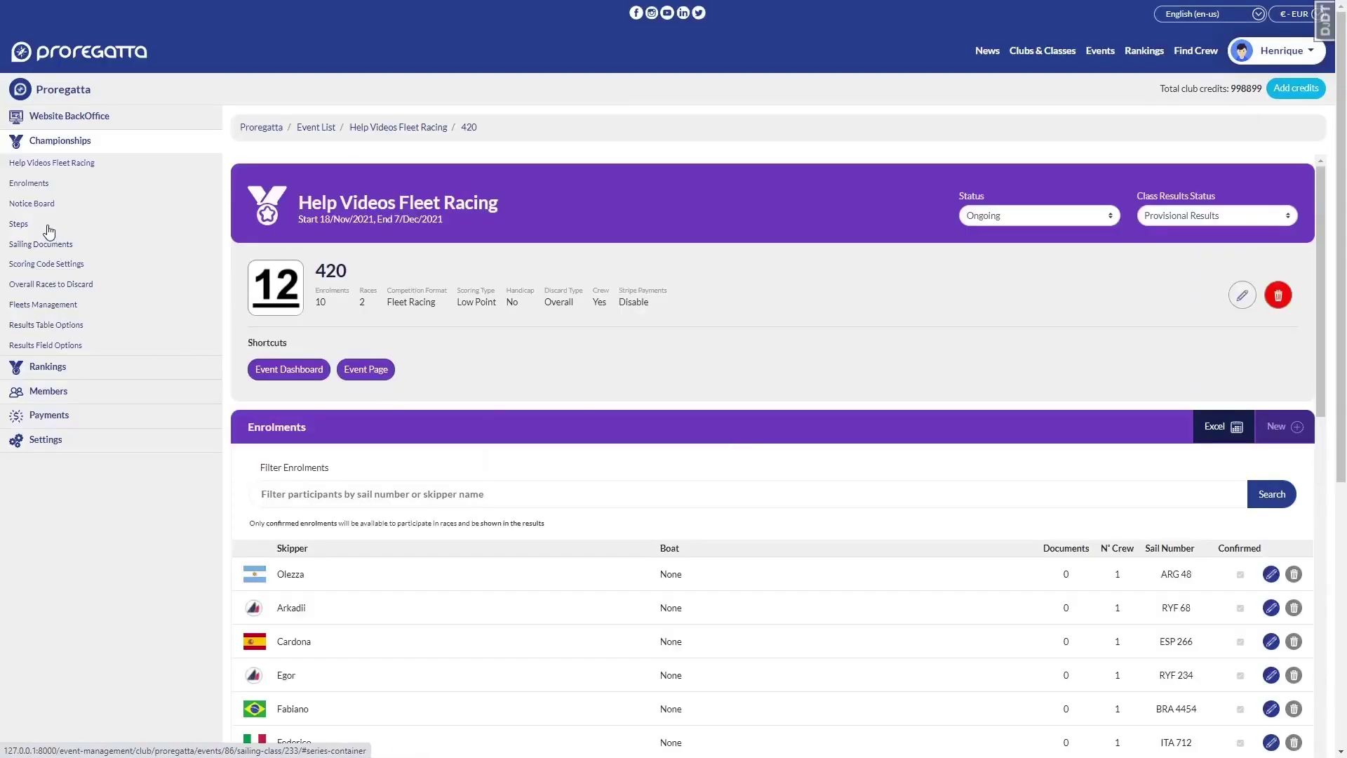
- Set up a new fleet in Step 2 named Gold, with the finals skipper range from 1 to 3
click(48, 226)
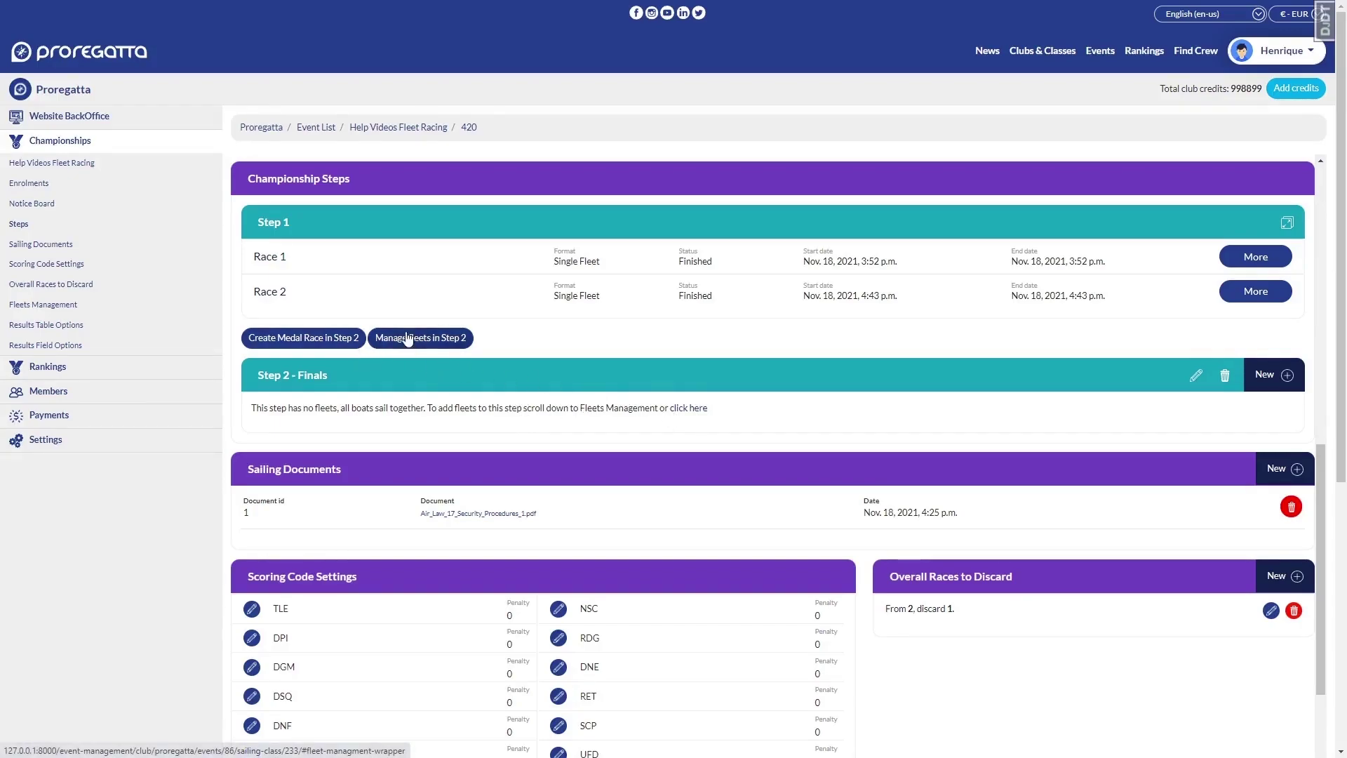
click(447, 344)
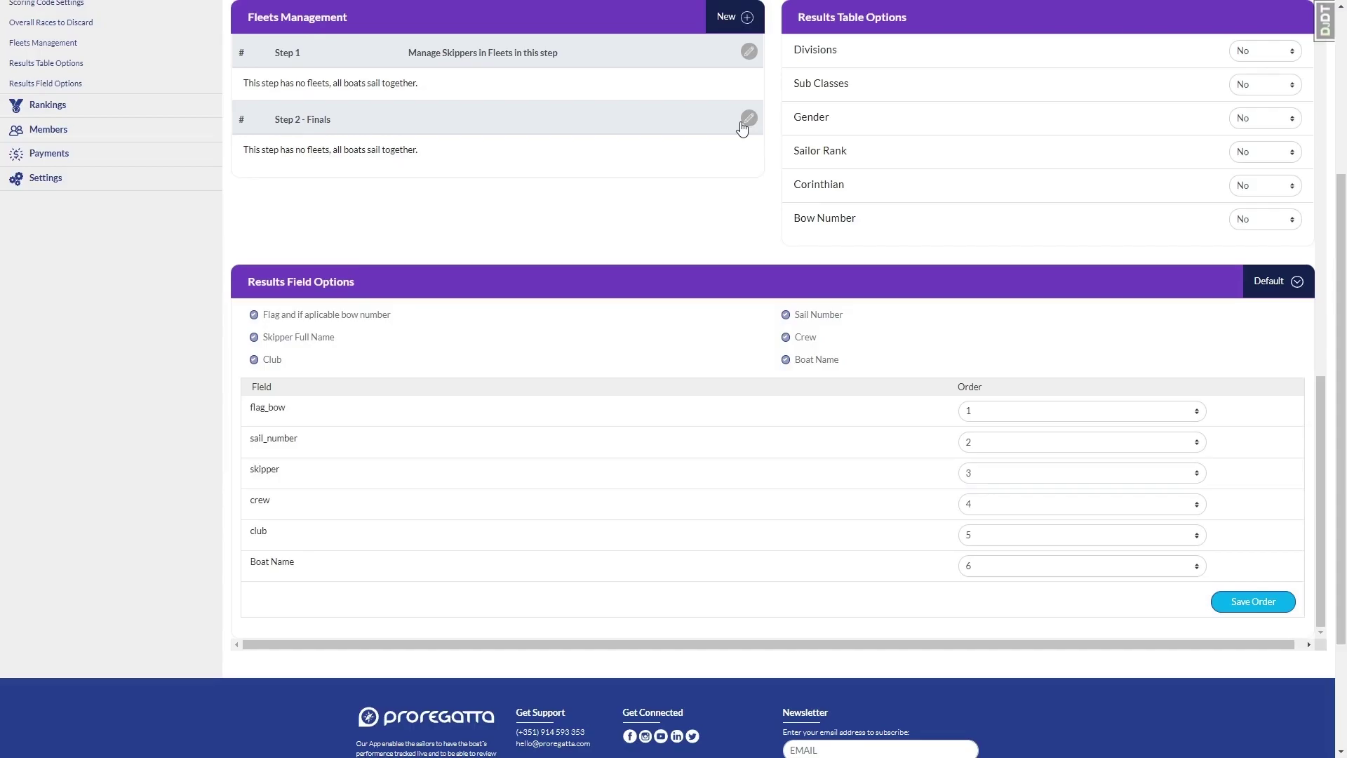
click(735, 15)
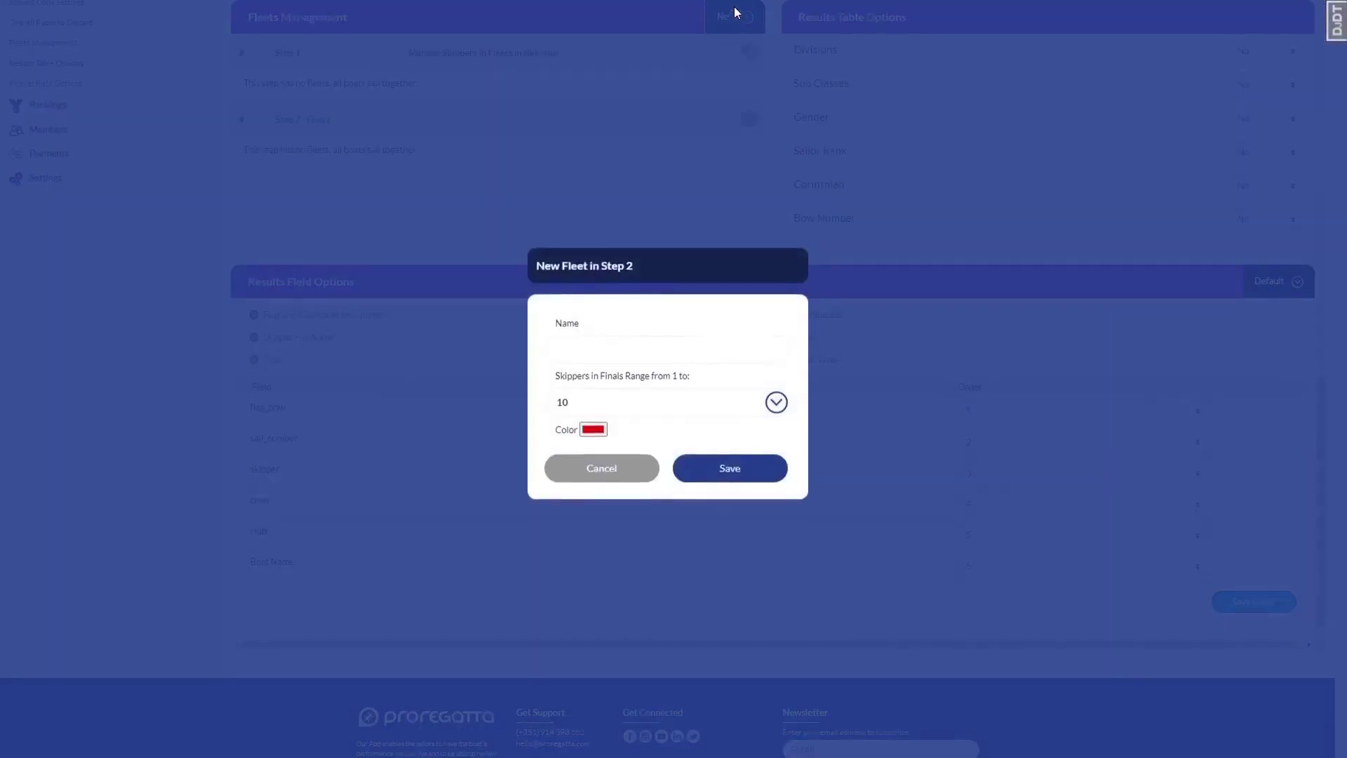
click(605, 414)
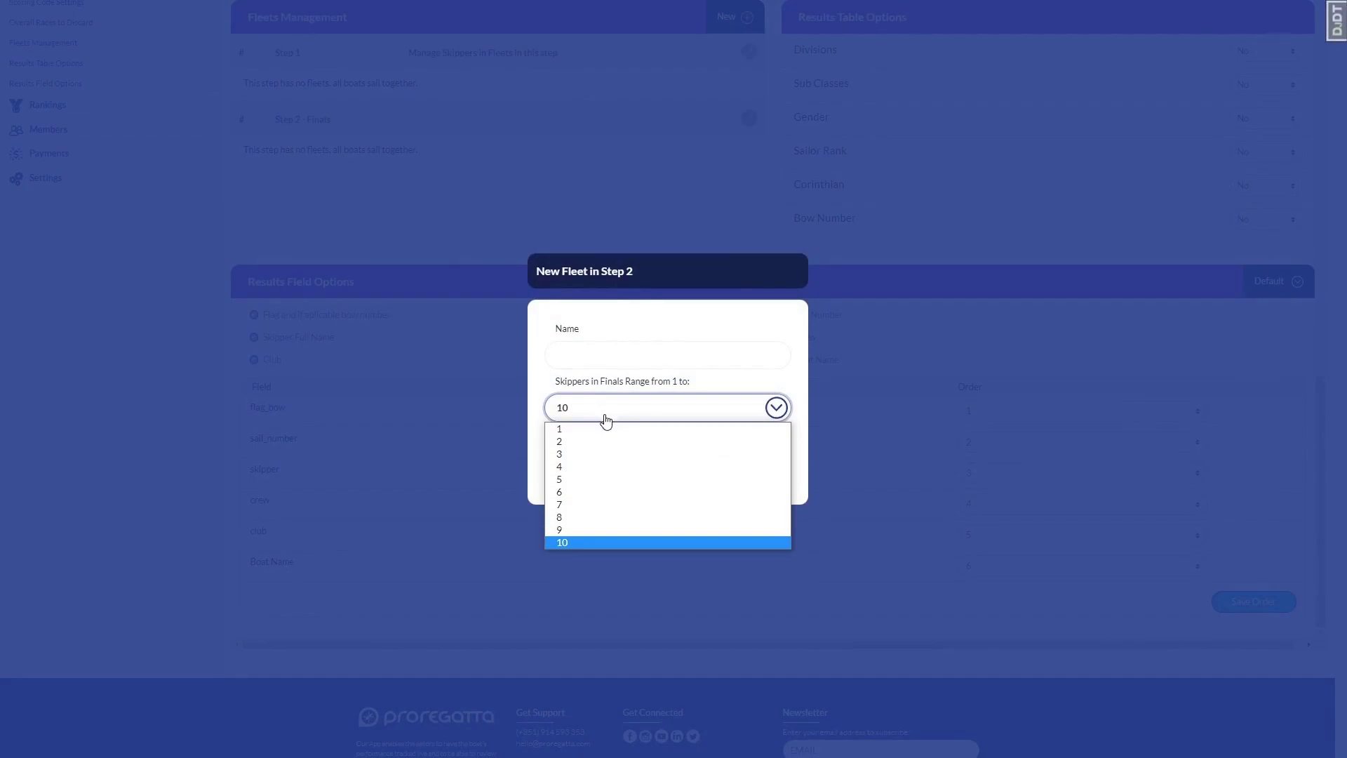
click(595, 454)
click(604, 364)
text(Gold)
click(622, 334)
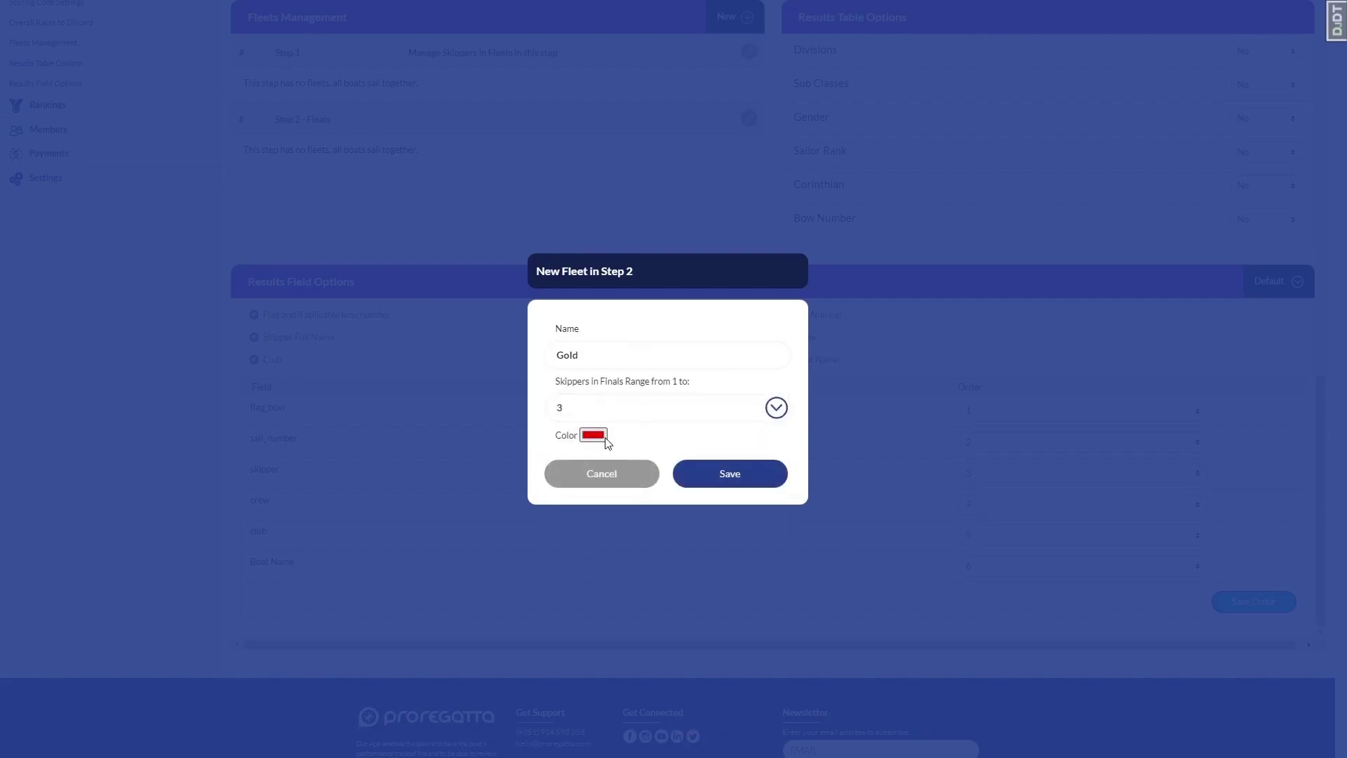
- Give the Gold fleet a pale yellow color and save it
click(593, 435)
click(654, 519)
click(690, 533)
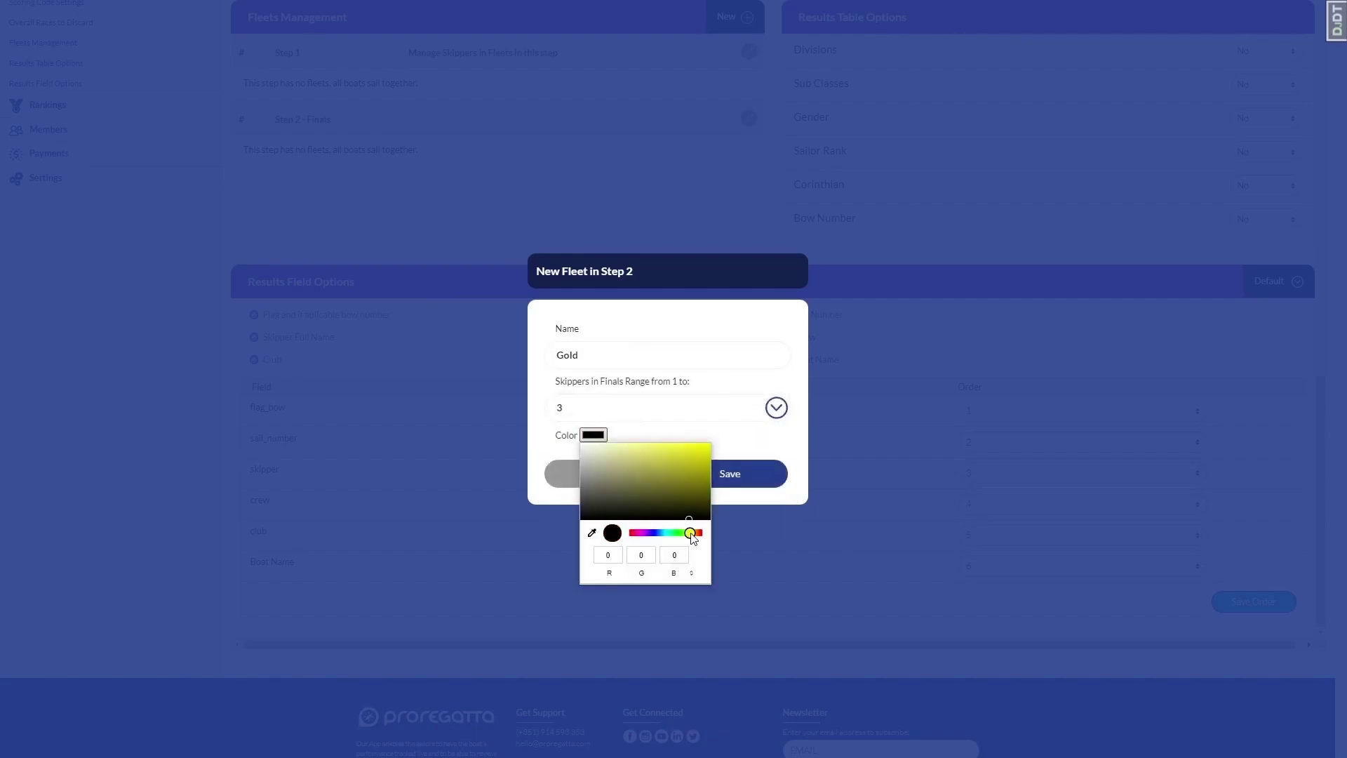
drag(651, 480, 645, 456)
click(658, 438)
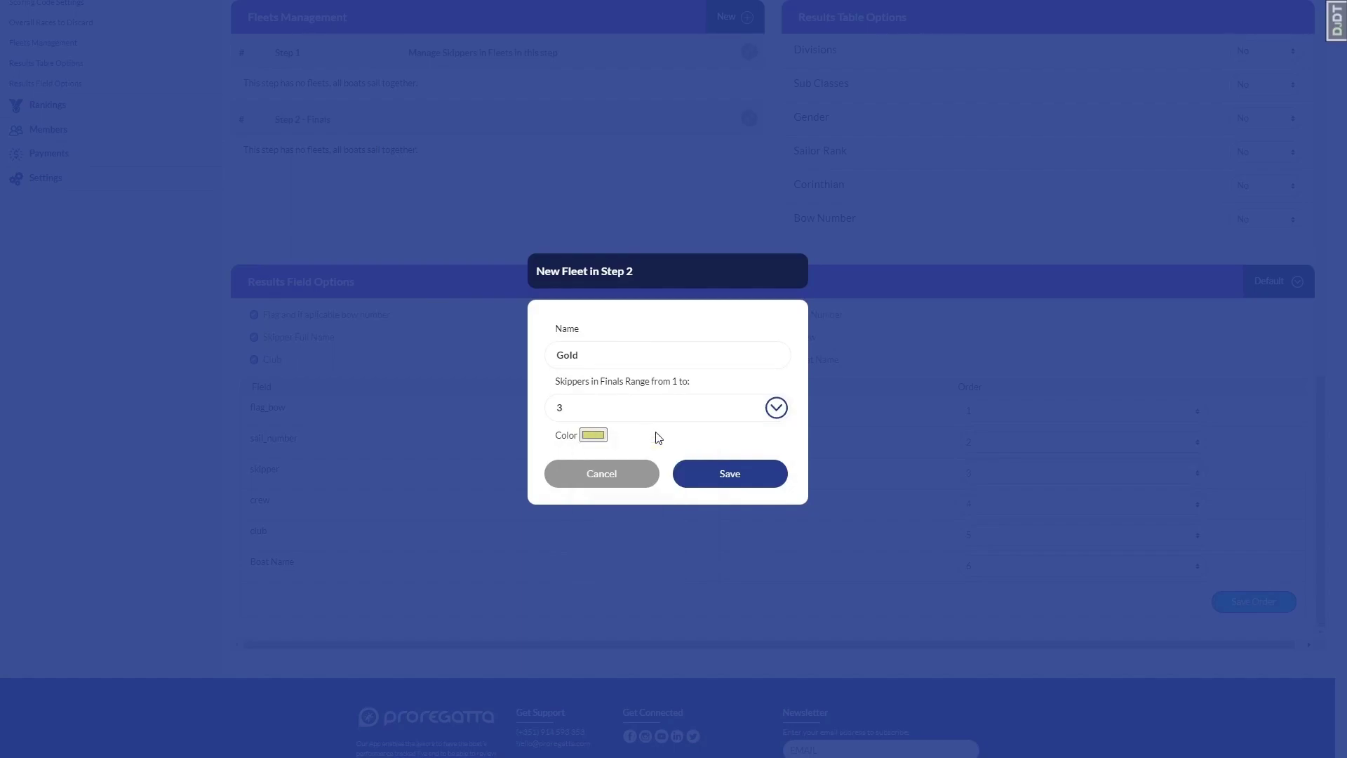
click(720, 478)
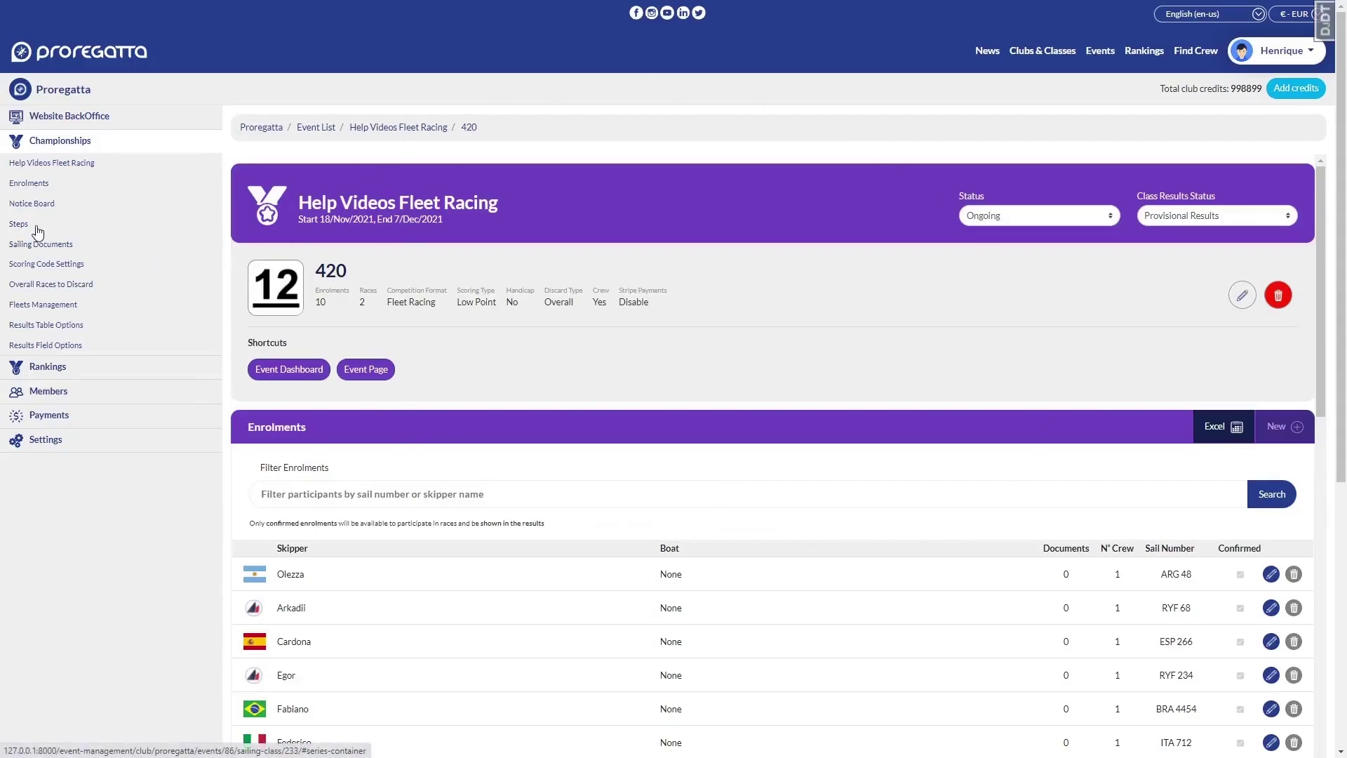
- Set up a second Step 2 fleet named Silver, with the finals skipper range from 4 to 7
click(64, 312)
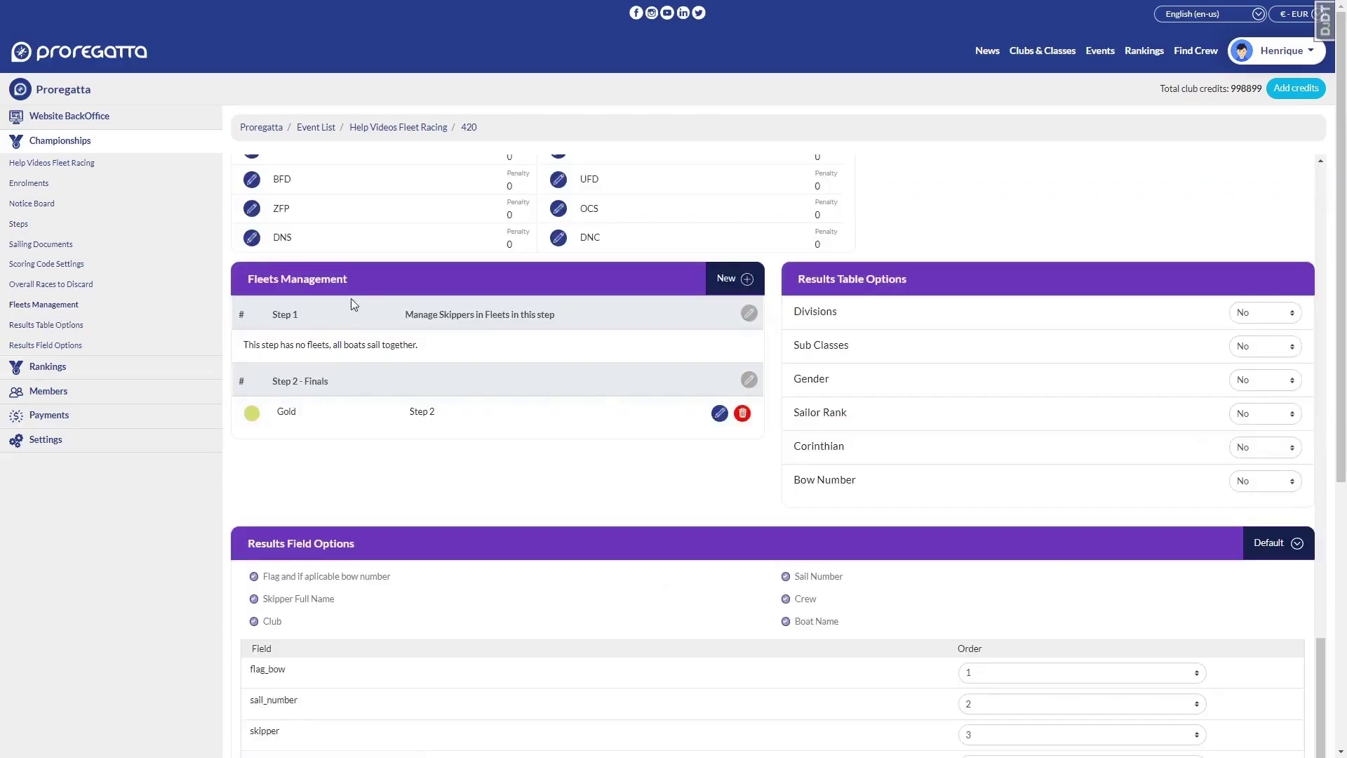
click(733, 279)
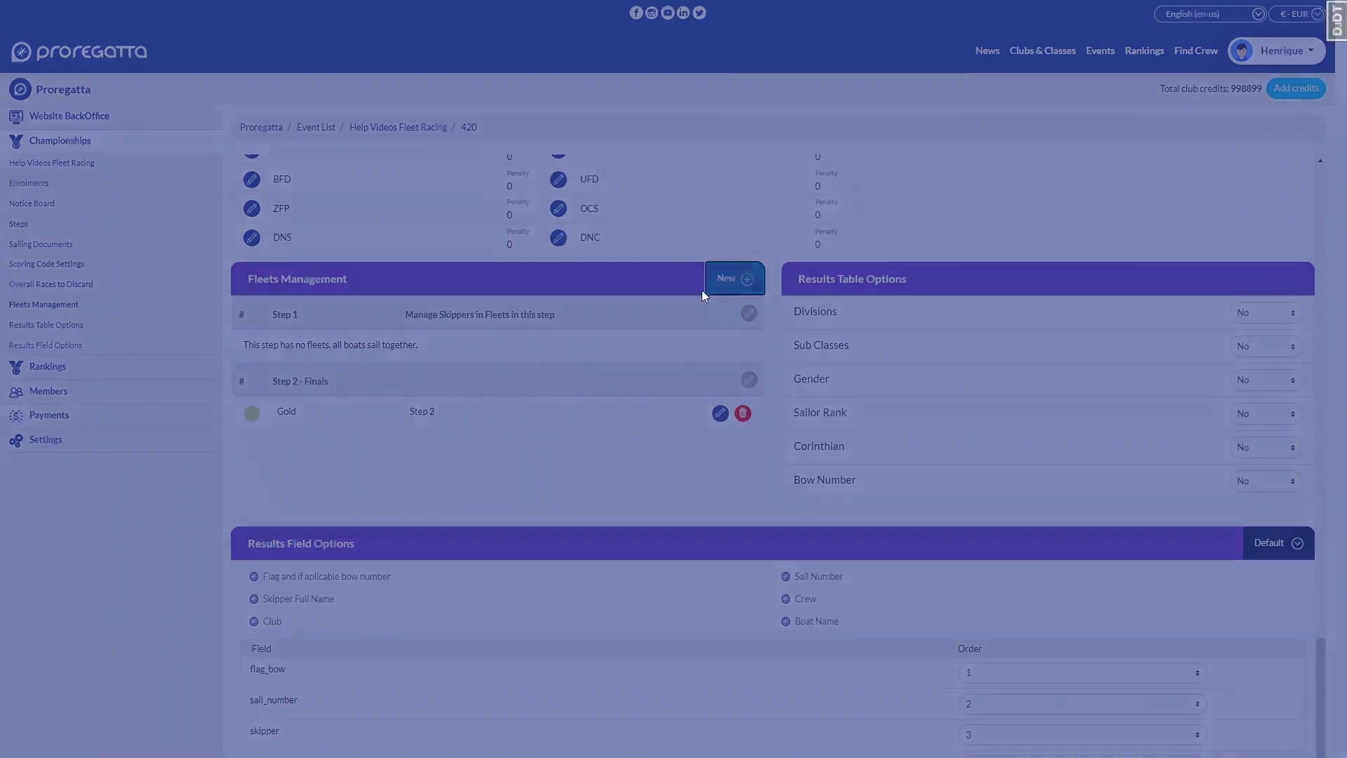
click(617, 358)
click(601, 409)
click(588, 468)
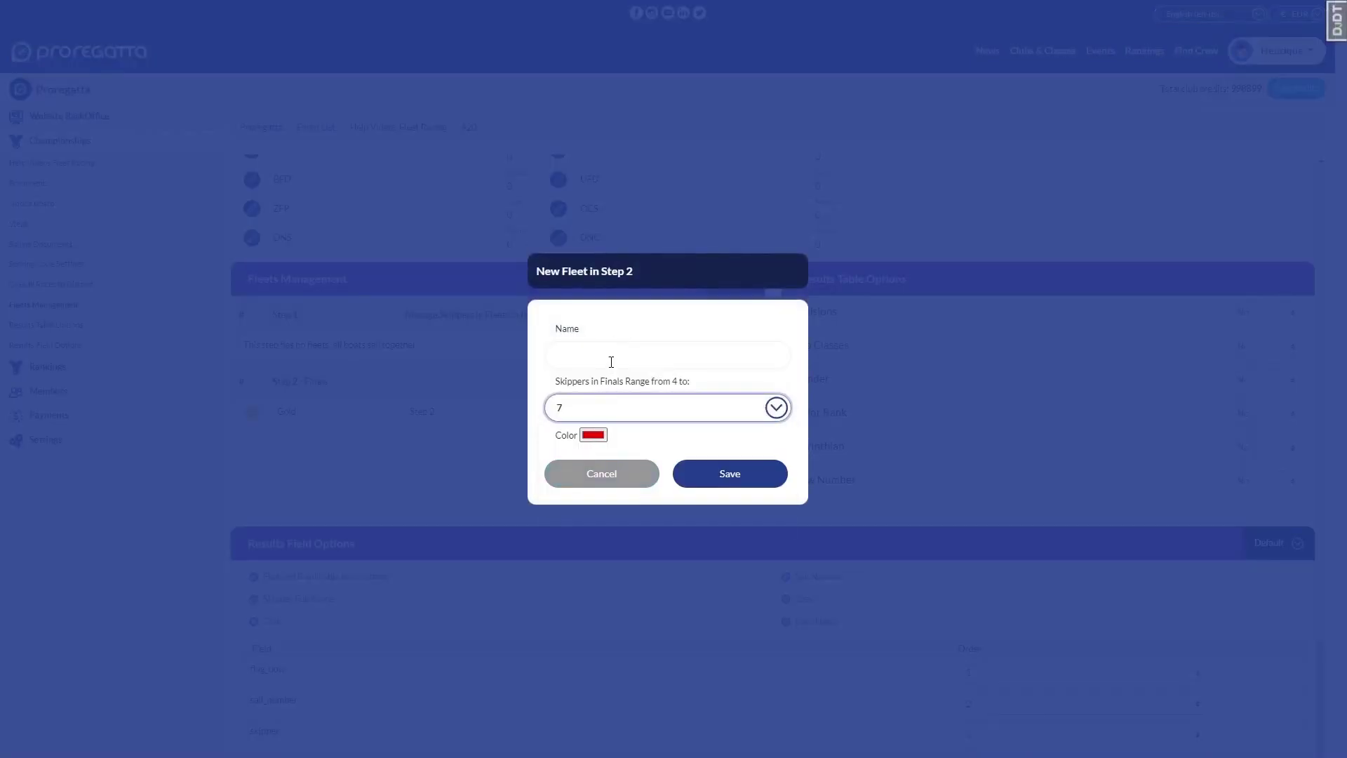
click(610, 358)
text(Silver)
double_click(649, 338)
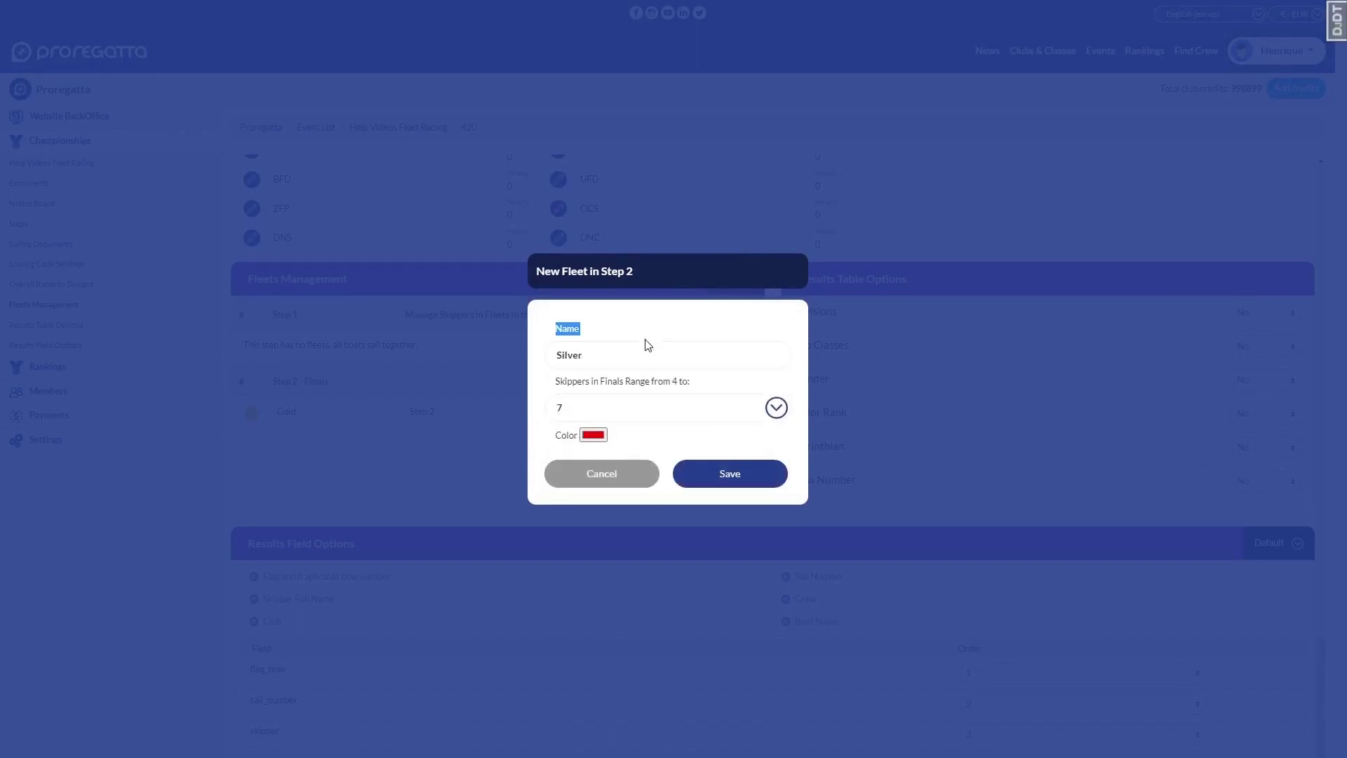
click(607, 410)
click(617, 411)
- Give the Silver fleet a light grey color and save it
click(593, 435)
drag(663, 470, 587, 452)
drag(587, 452, 587, 453)
click(680, 435)
click(711, 475)
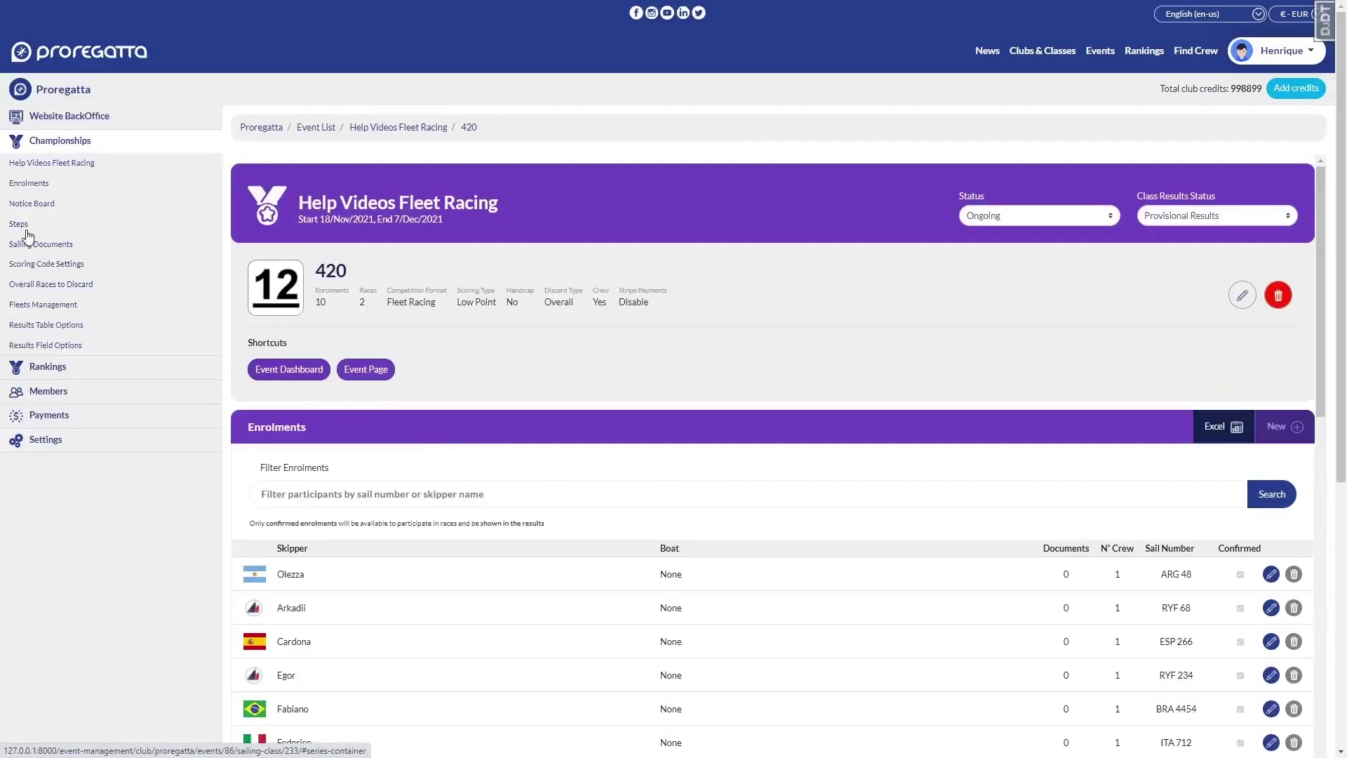
- Set up a third Step 2 fleet named Bronze, with the finals skipper range from 8 to 10
click(49, 306)
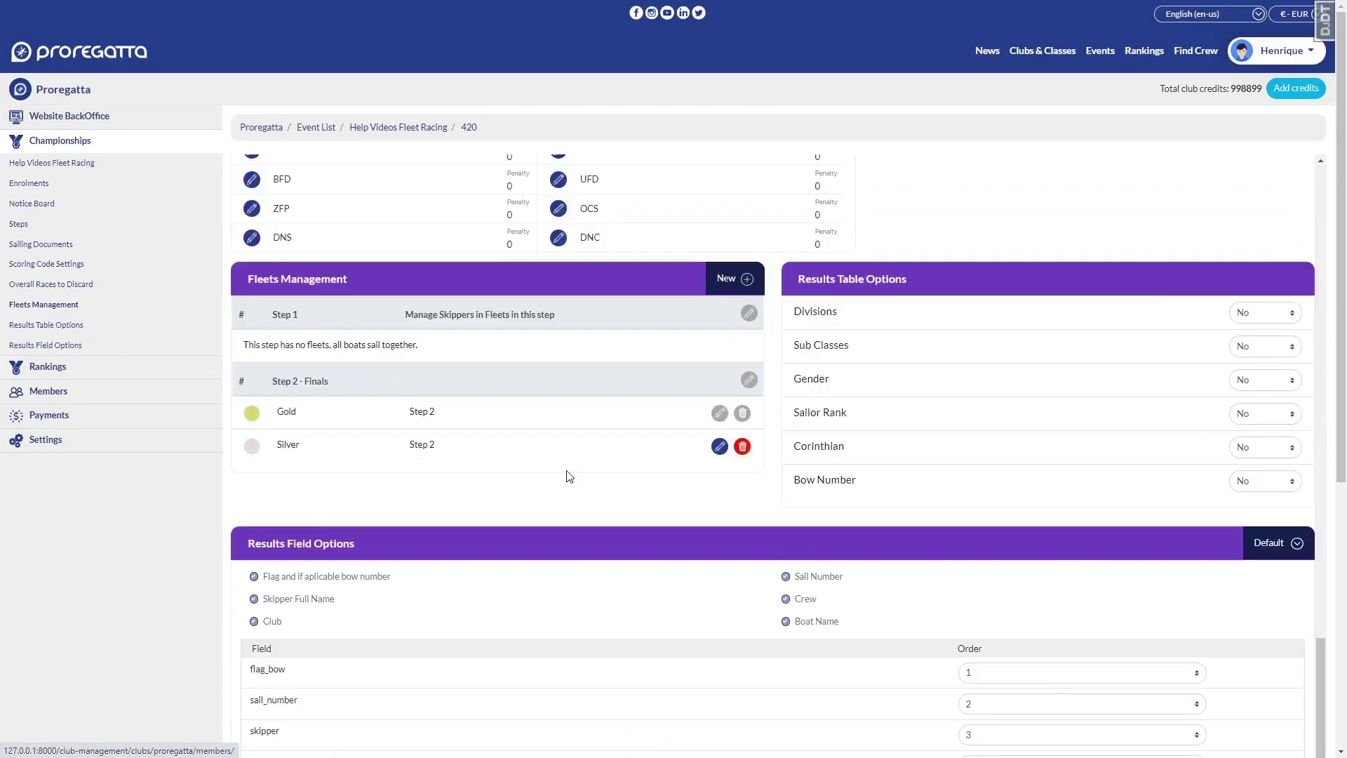
click(748, 280)
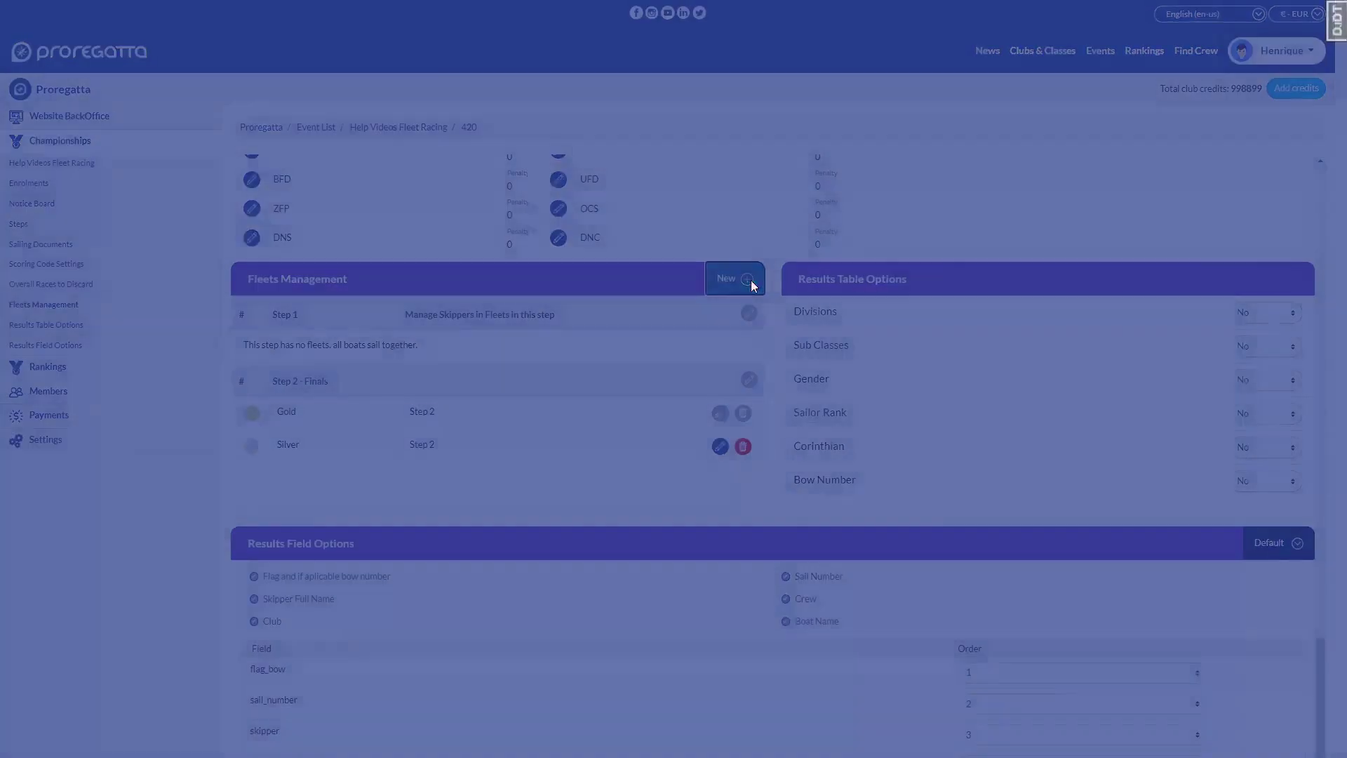
click(618, 409)
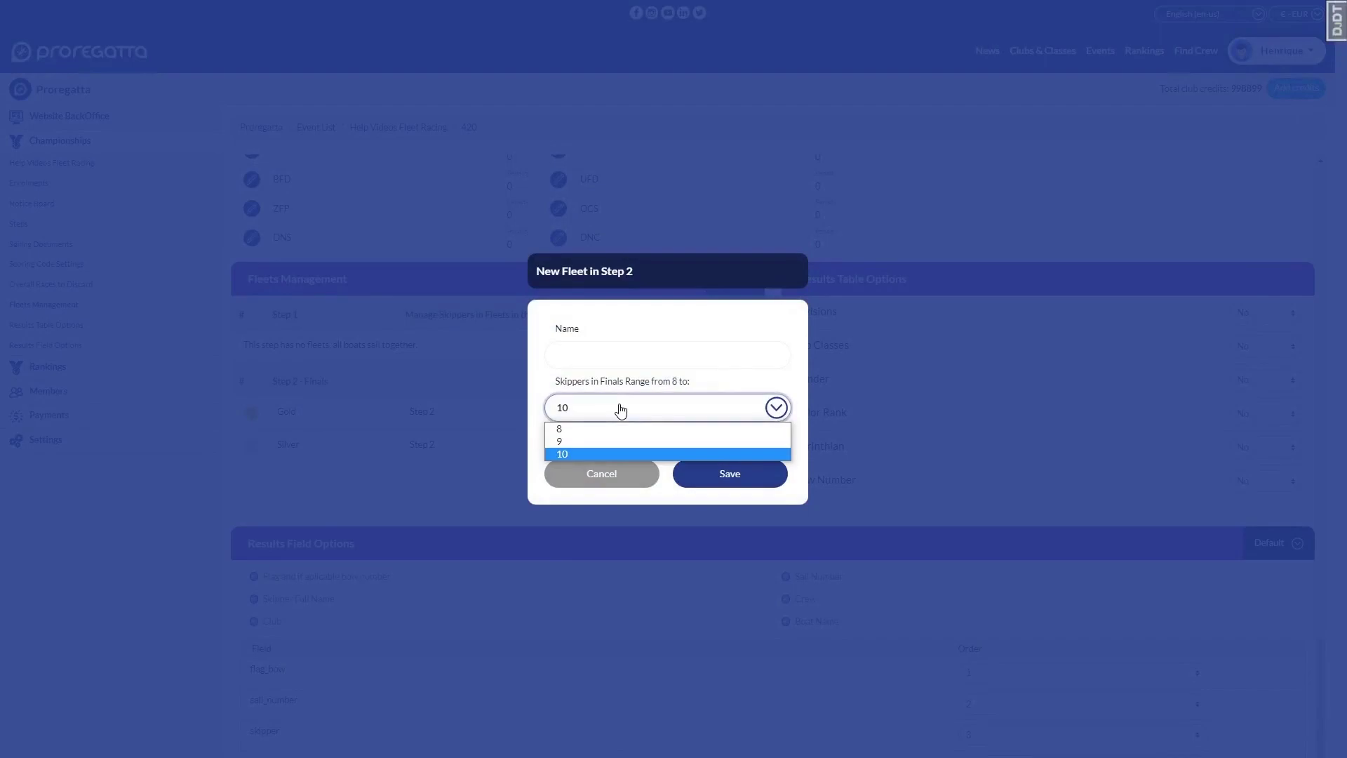
click(620, 410)
click(614, 356)
text(Bronz)
click(601, 337)
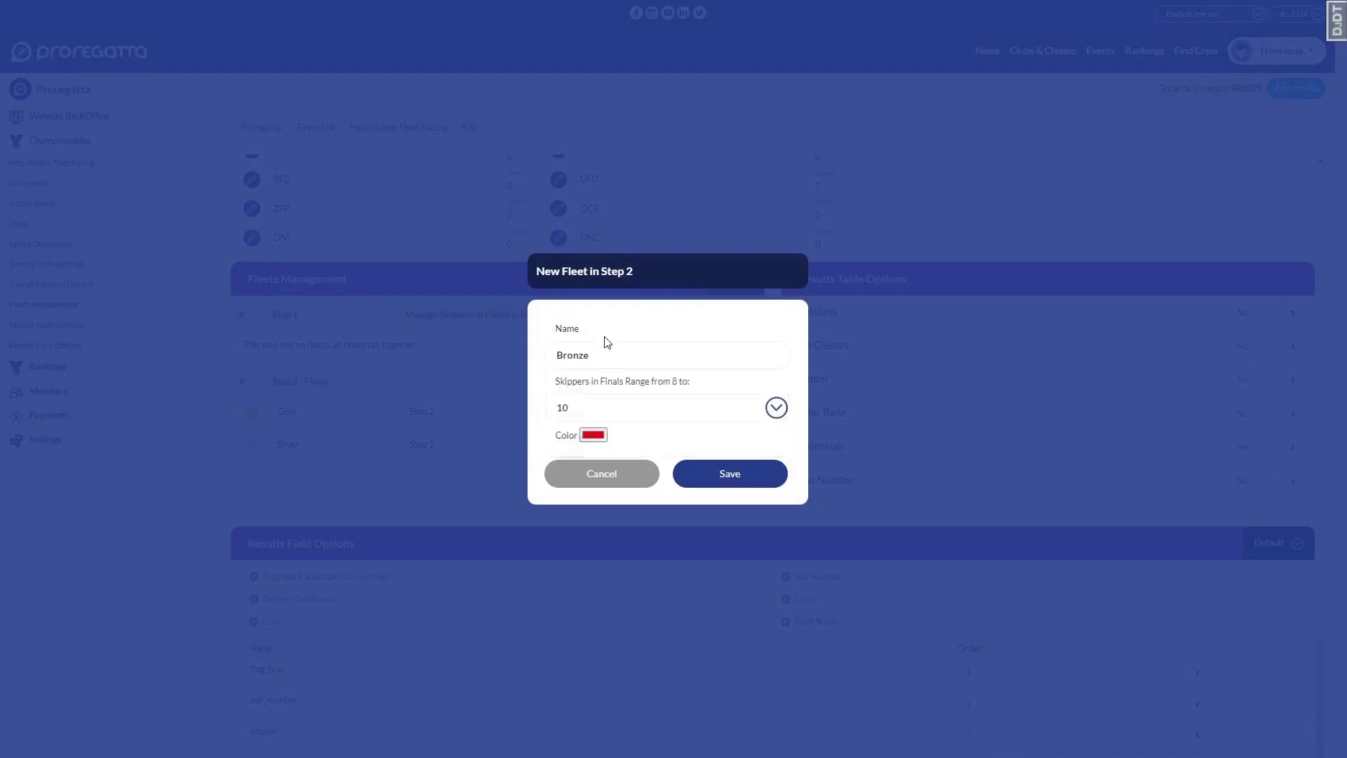
- Give the Bronze fleet a brown color, save it, and return to the fleets list
click(594, 435)
click(691, 533)
drag(692, 533, 697, 534)
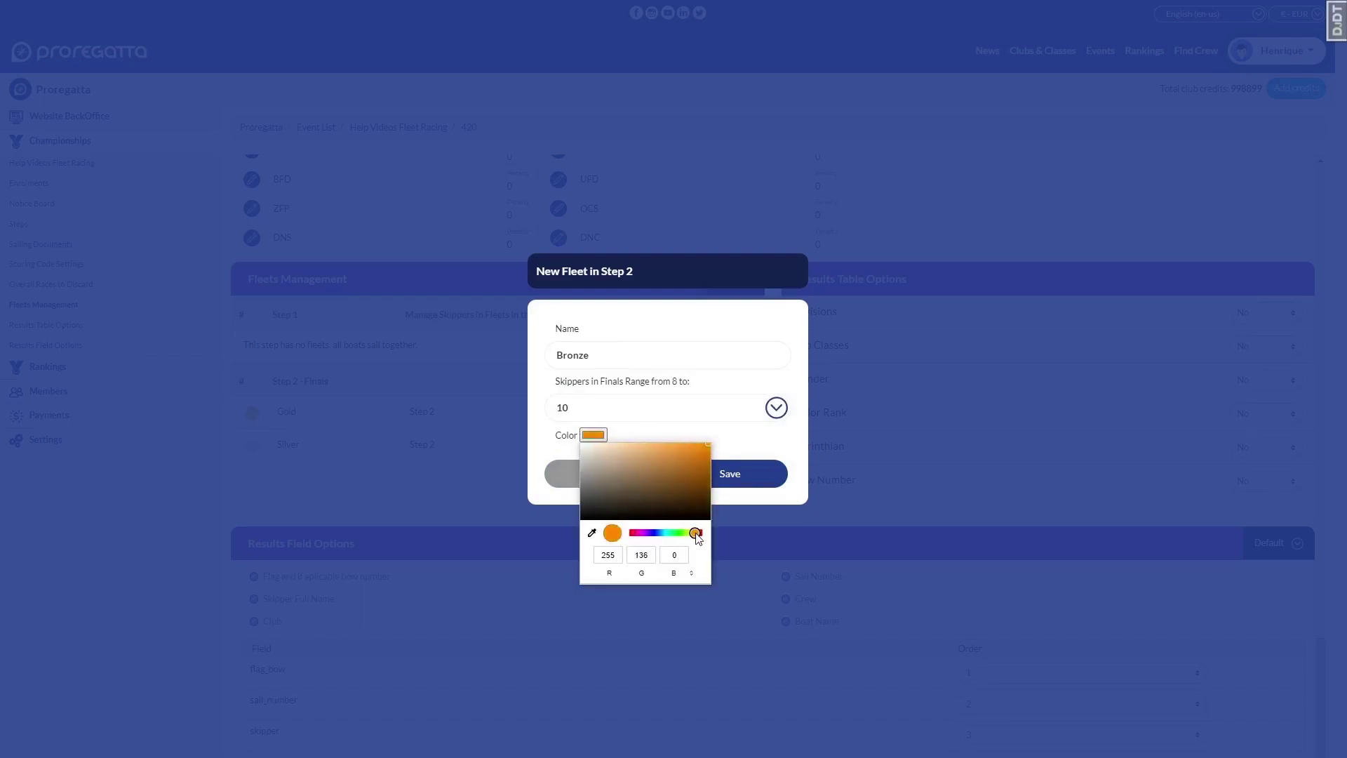
mouse_move(668, 459)
mouse_down()
mouse_move(662, 448)
mouse_move(680, 469)
mouse_up()
click(721, 443)
click(724, 476)
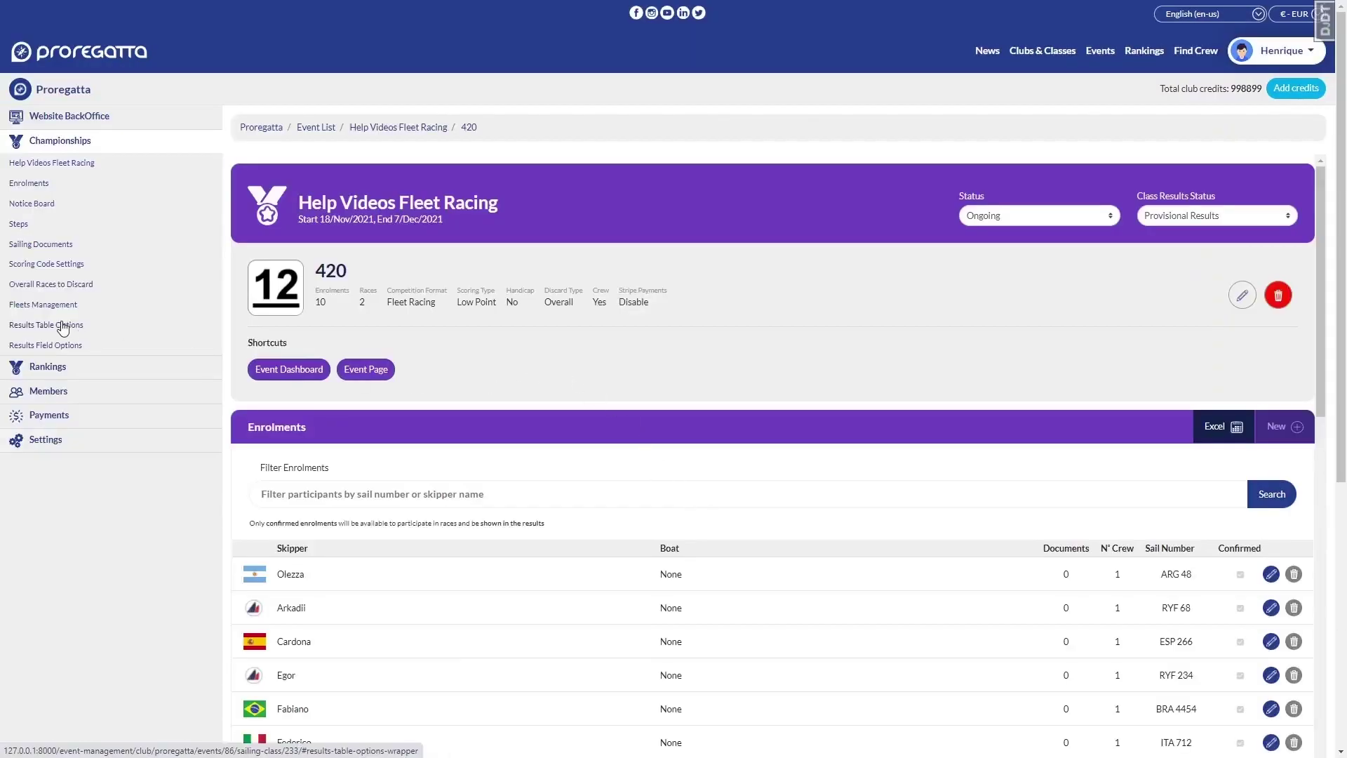
click(64, 306)
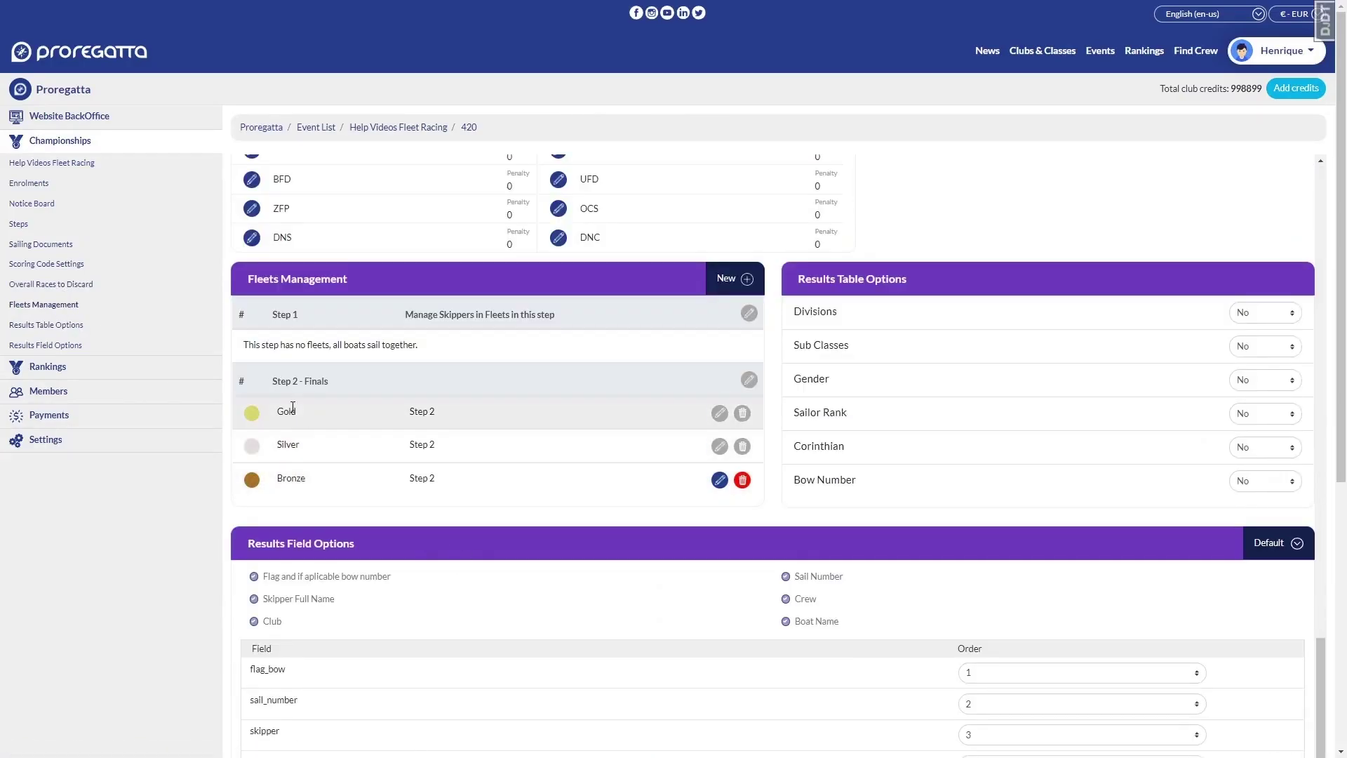
- Create an unnamed race for the Gold fleet in the Step 2 finals
click(31, 228)
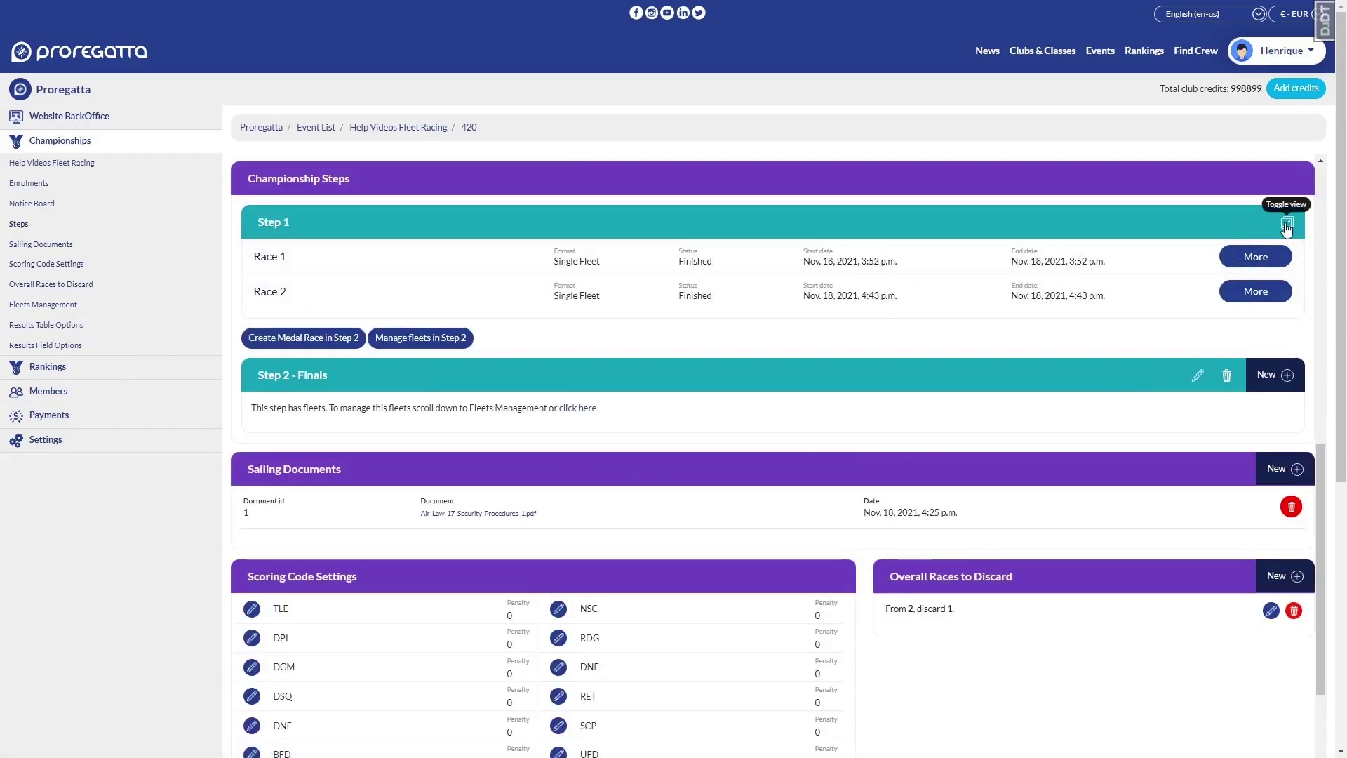
click(1289, 383)
click(653, 419)
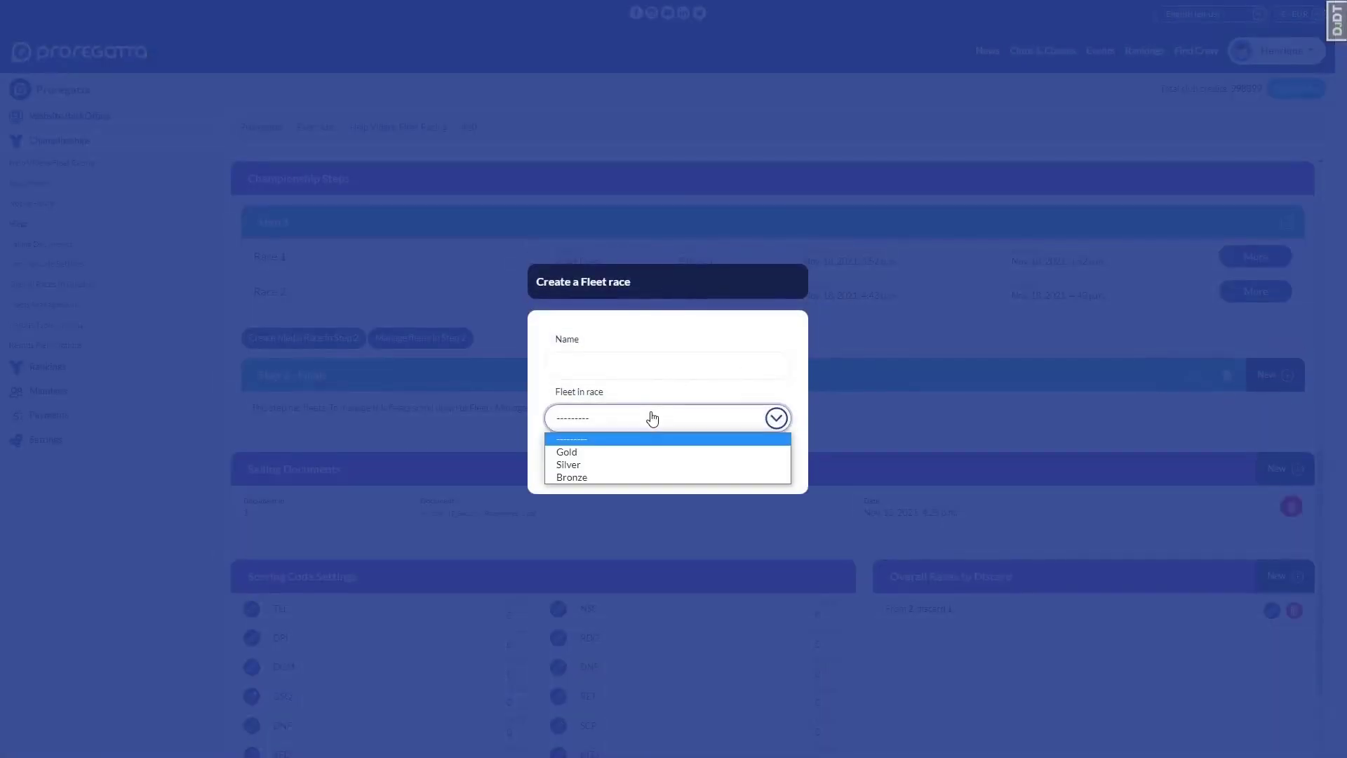
click(613, 459)
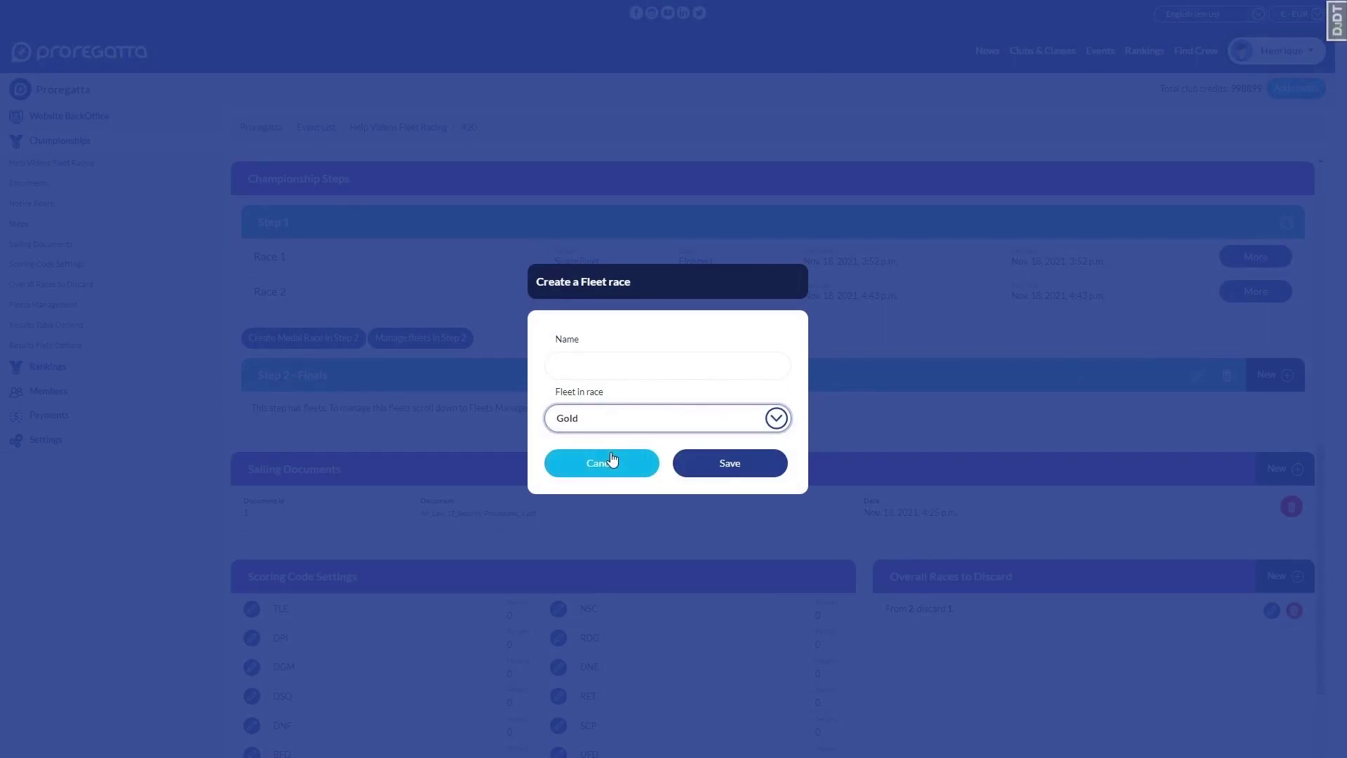
click(693, 428)
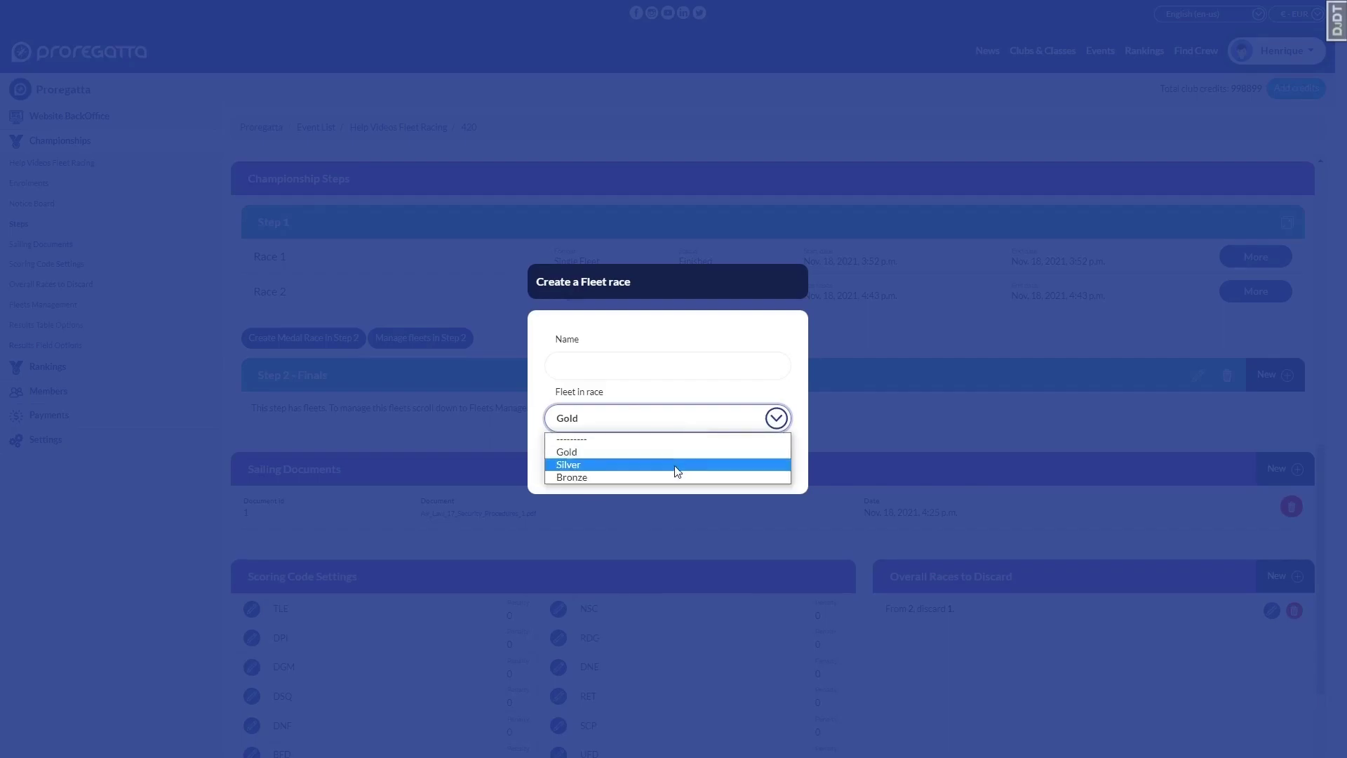
click(669, 456)
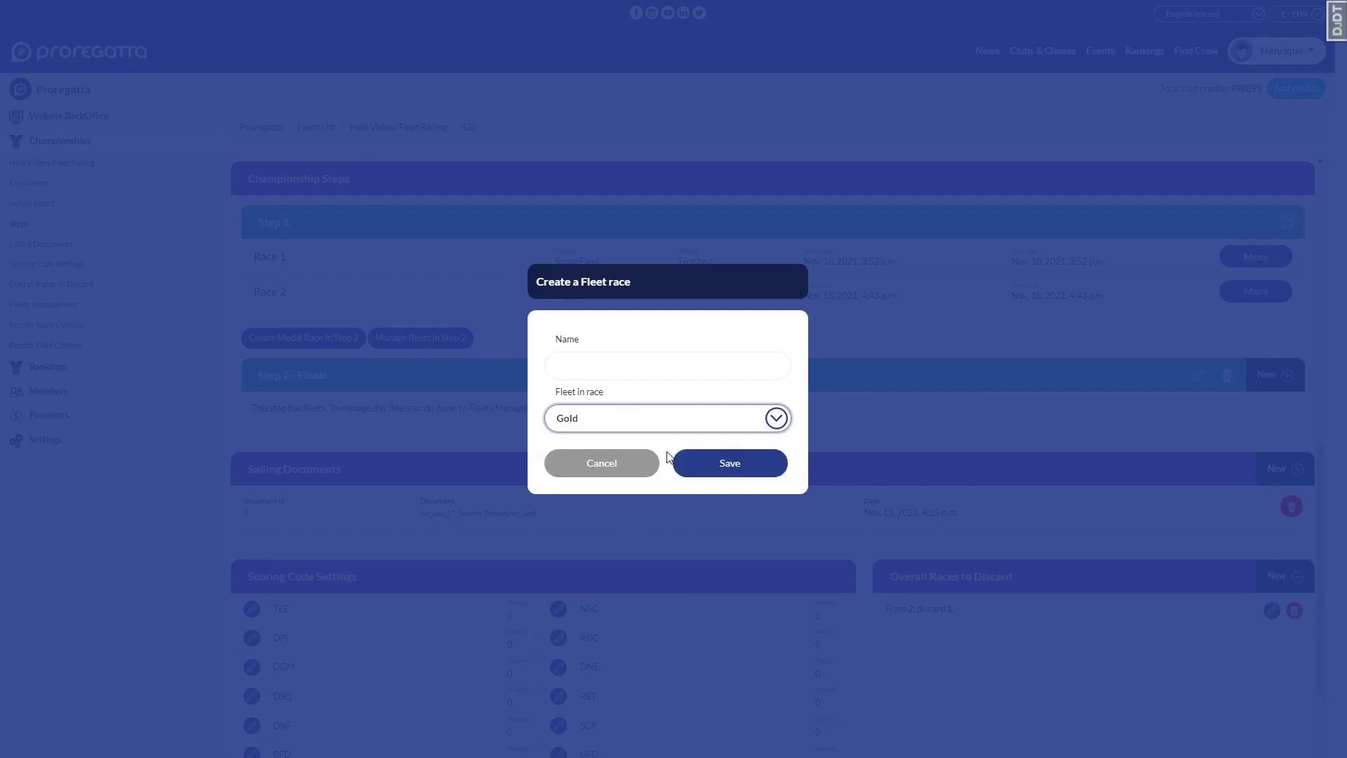
click(726, 465)
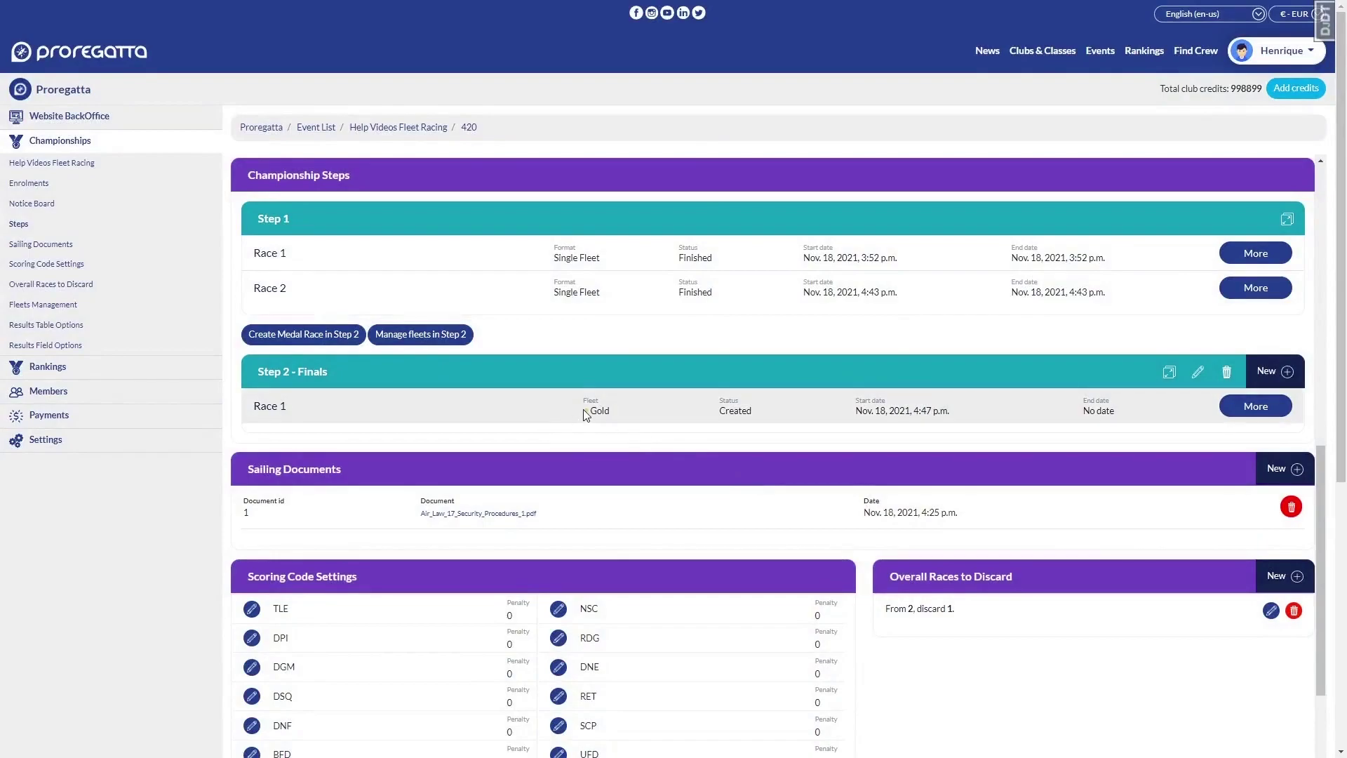
drag(587, 397, 597, 411)
drag(614, 410, 592, 408)
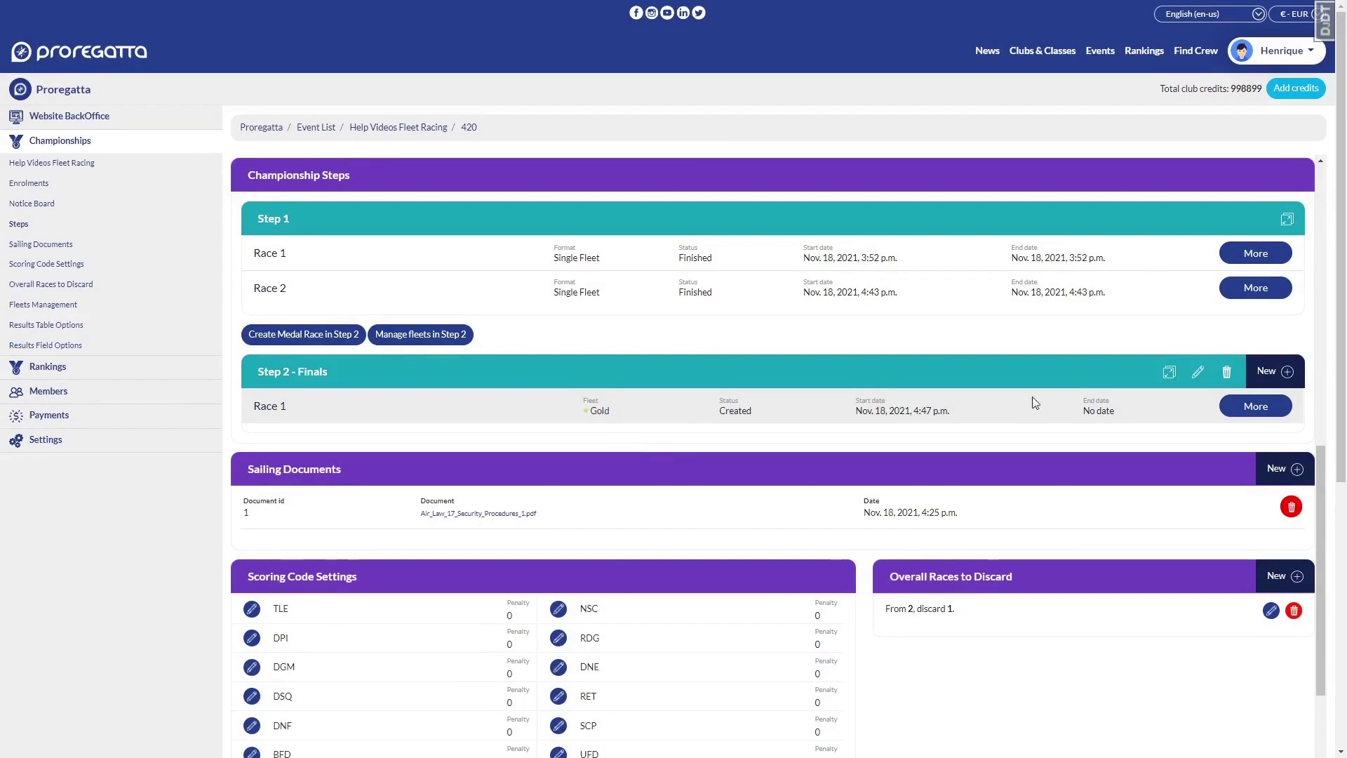
- Create one unnamed race for the Silver fleet and one for the Bronze fleet in the Step 2 finals
click(1270, 371)
click(614, 418)
click(623, 461)
click(740, 463)
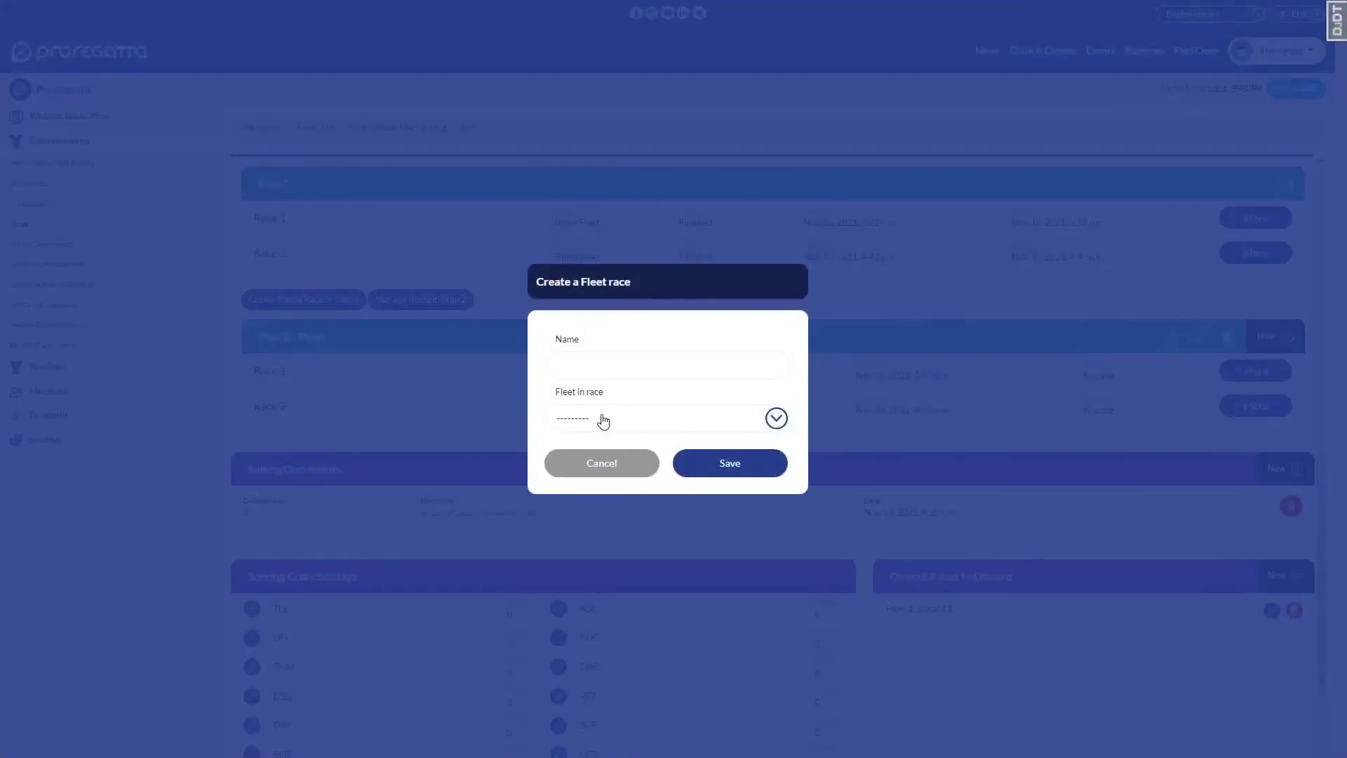
click(603, 421)
click(578, 473)
click(710, 468)
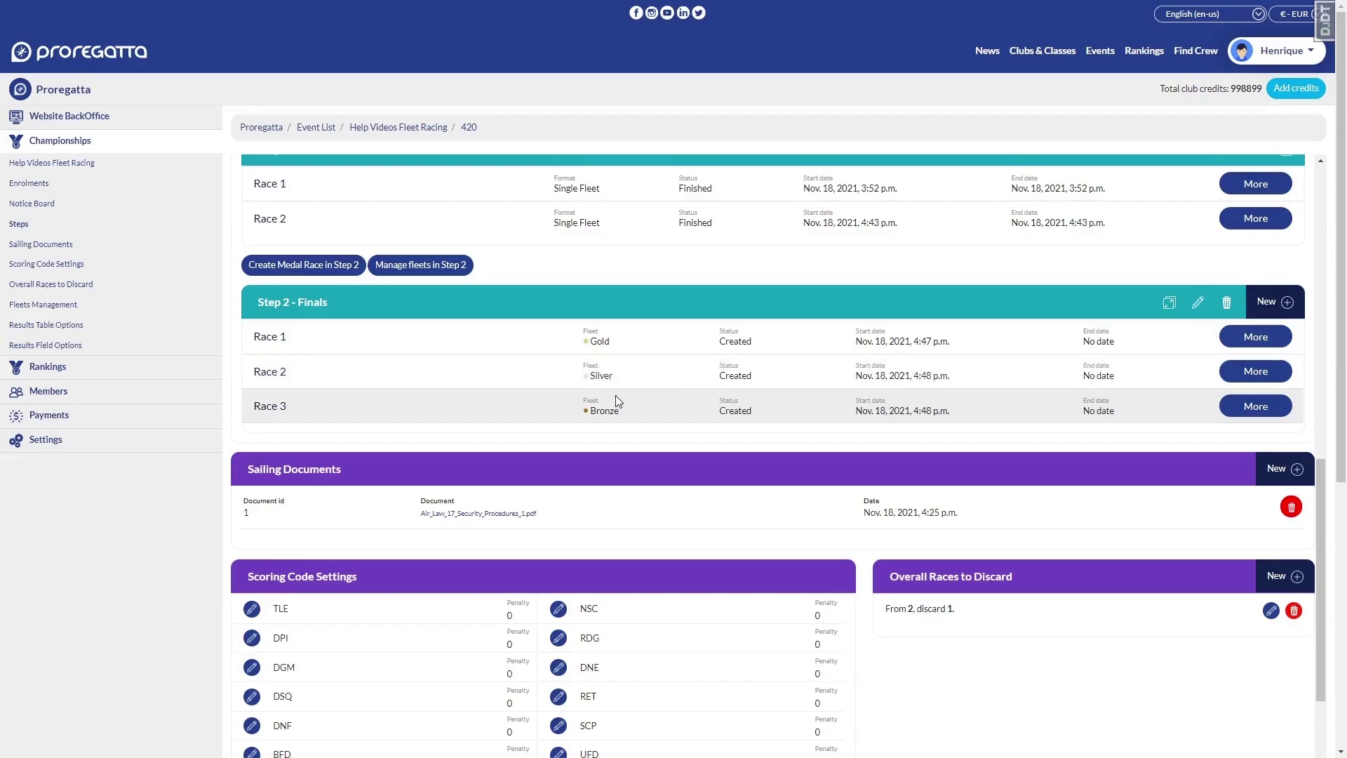
- Enter finishing positions 1, 2 and 3 for the Gold fleet's skippers in finals Race 1, then save and calculate the results
click(1260, 347)
click(637, 543)
click(632, 571)
click(633, 583)
click(628, 613)
click(635, 623)
click(617, 656)
click(323, 667)
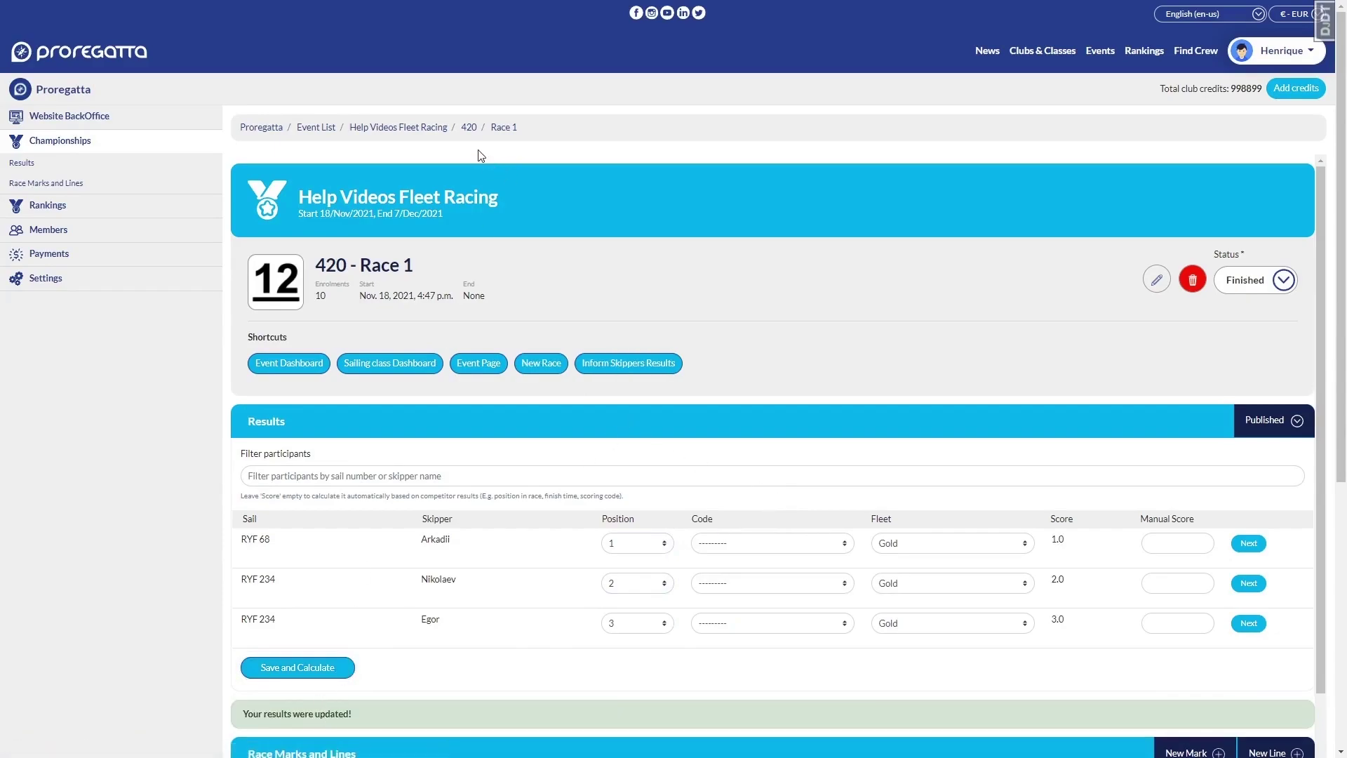
- View the public event page and examine the 420 results table, including the Gold fleet's scores in the F1 column
click(479, 363)
scroll(587, 380, down, 3)
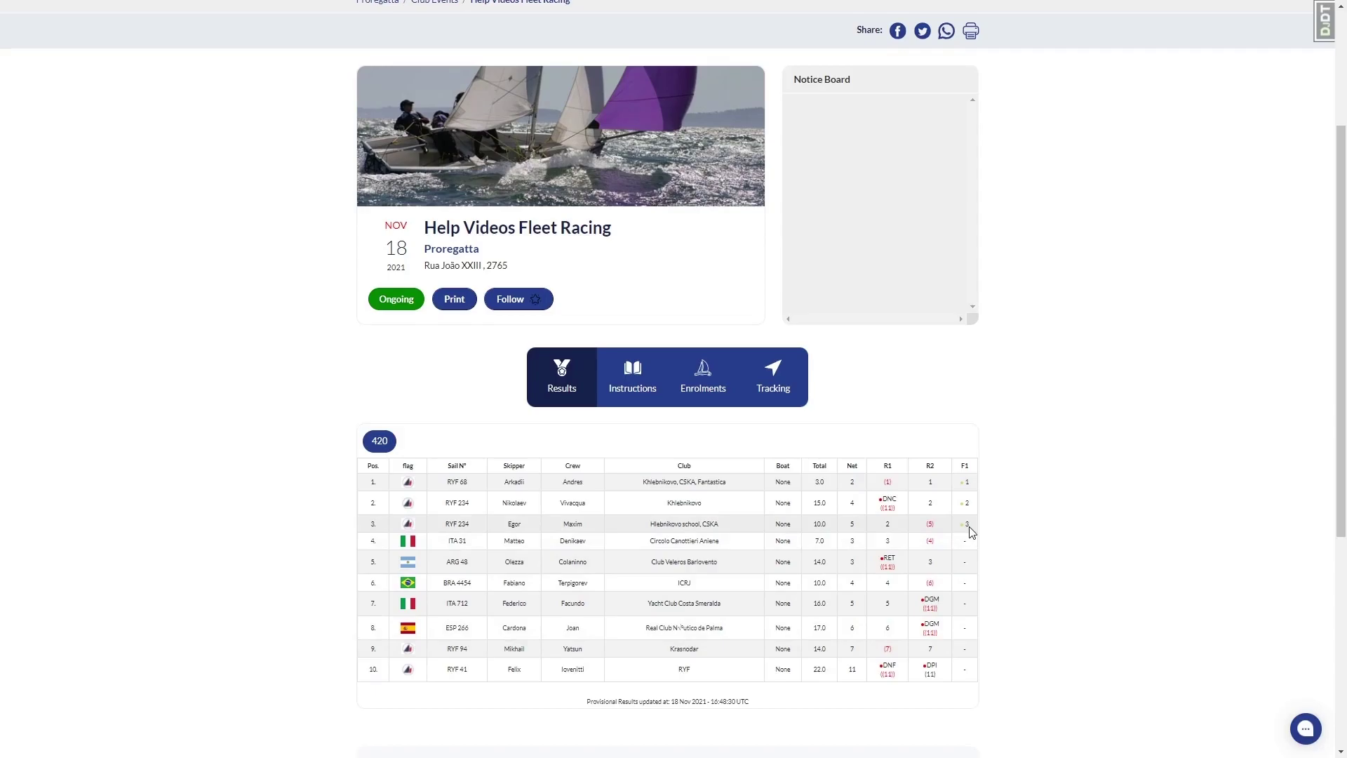
drag(963, 524, 903, 521)
drag(898, 474, 936, 472)
double_click(964, 468)
scroll(476, 471, up, 3)
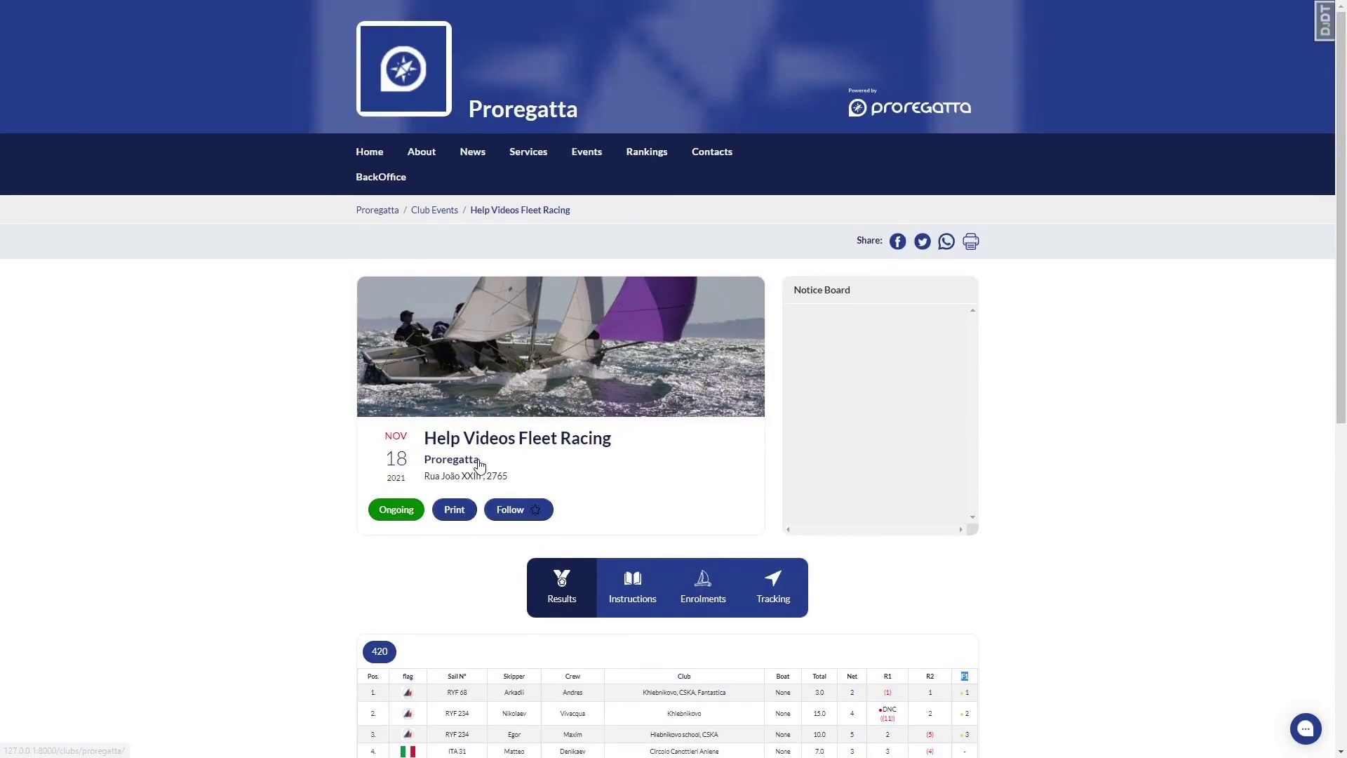
- Return to the BackOffice and open the 420 class of the Help Videos Fleet Racing championship
click(390, 183)
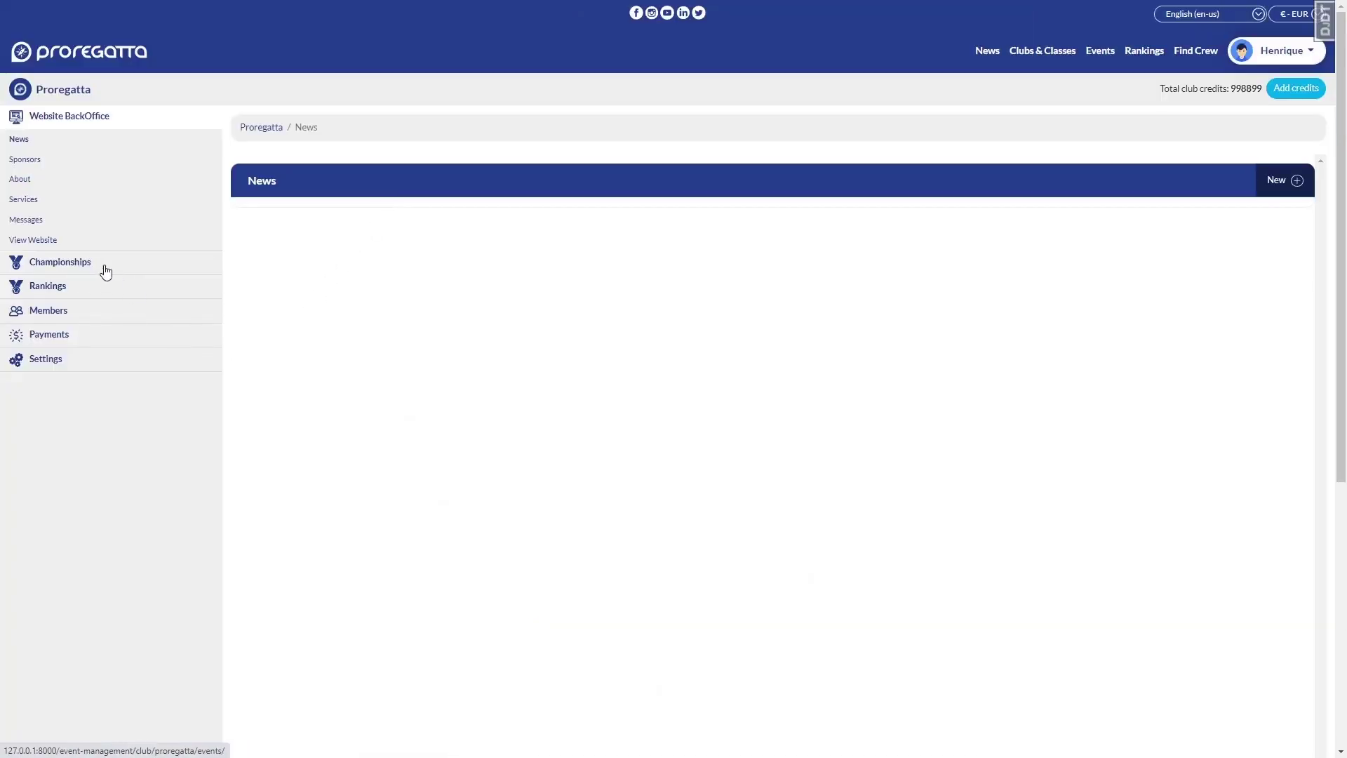
click(106, 269)
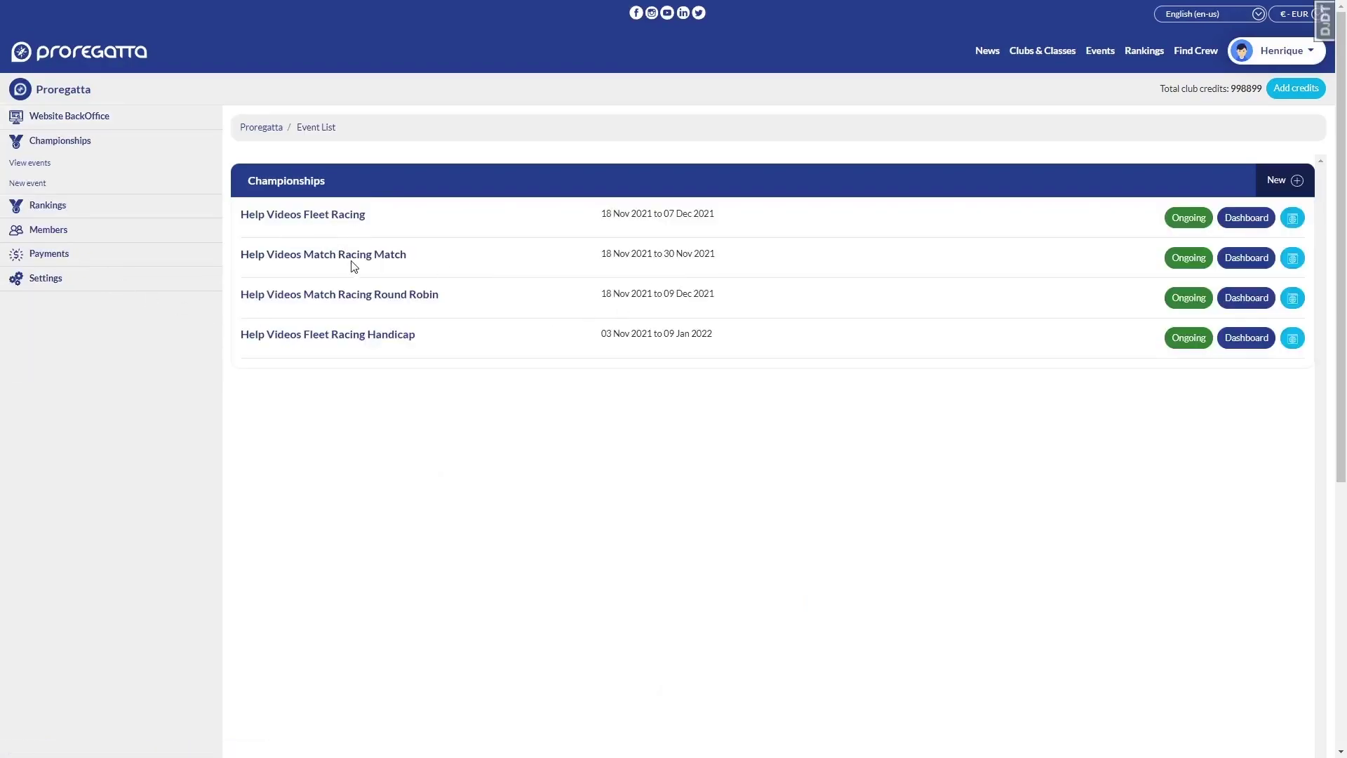
click(355, 215)
click(288, 376)
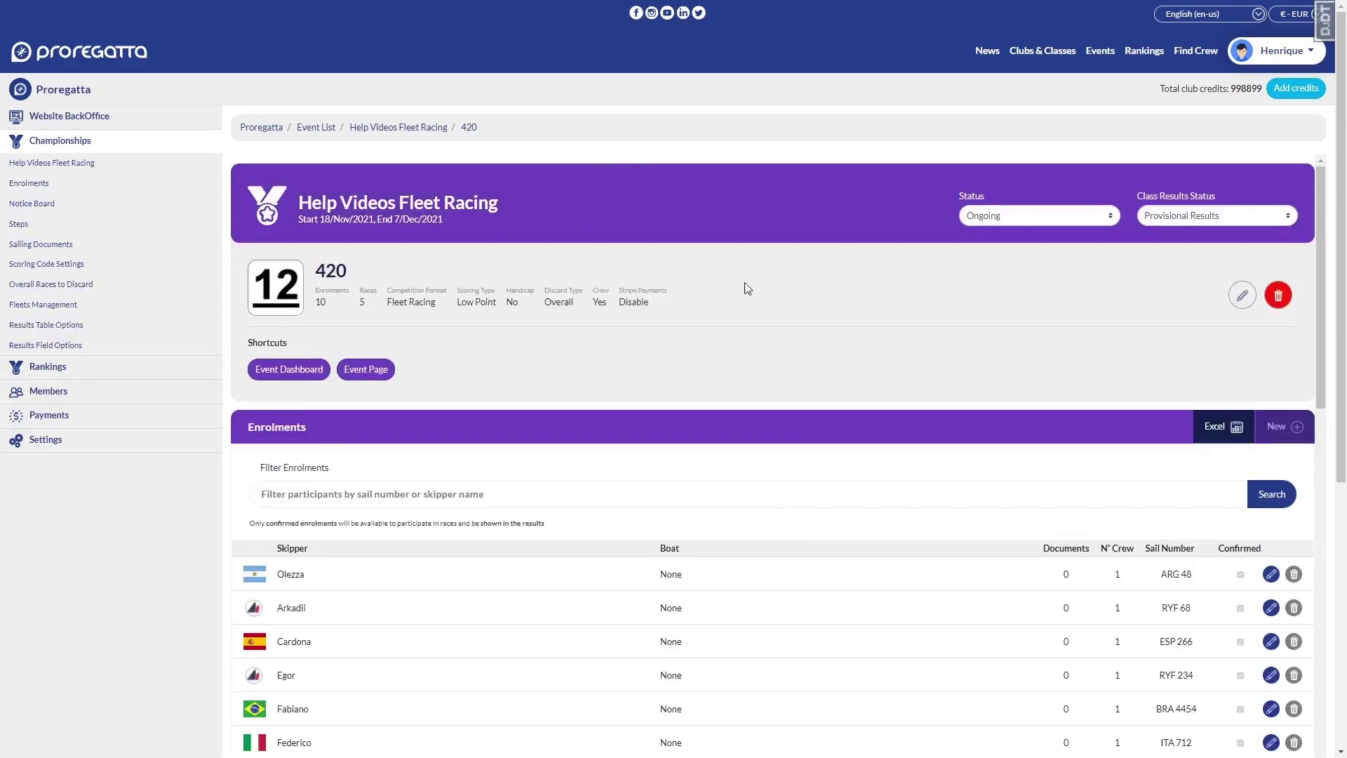
- Change the 420 class's discard type to Step by Step and save the class settings
click(1242, 295)
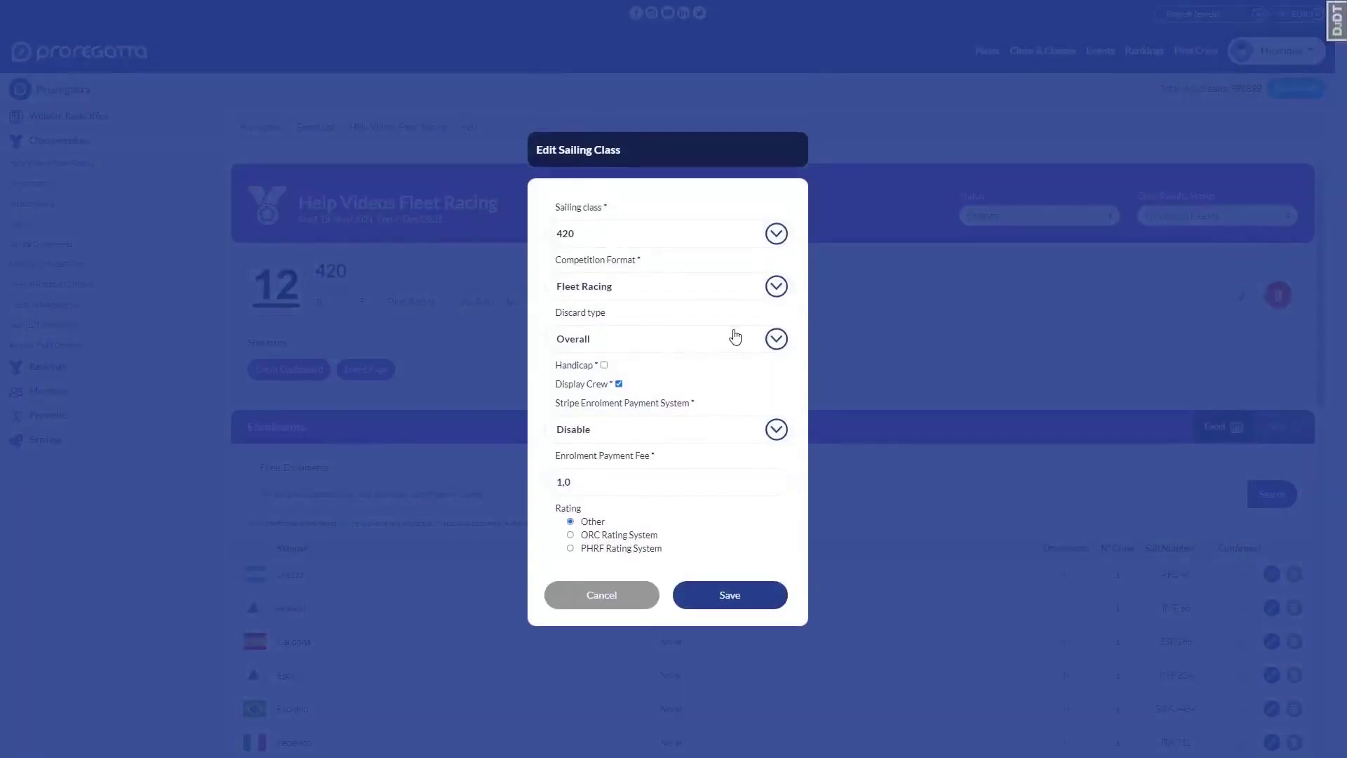
click(648, 348)
click(620, 368)
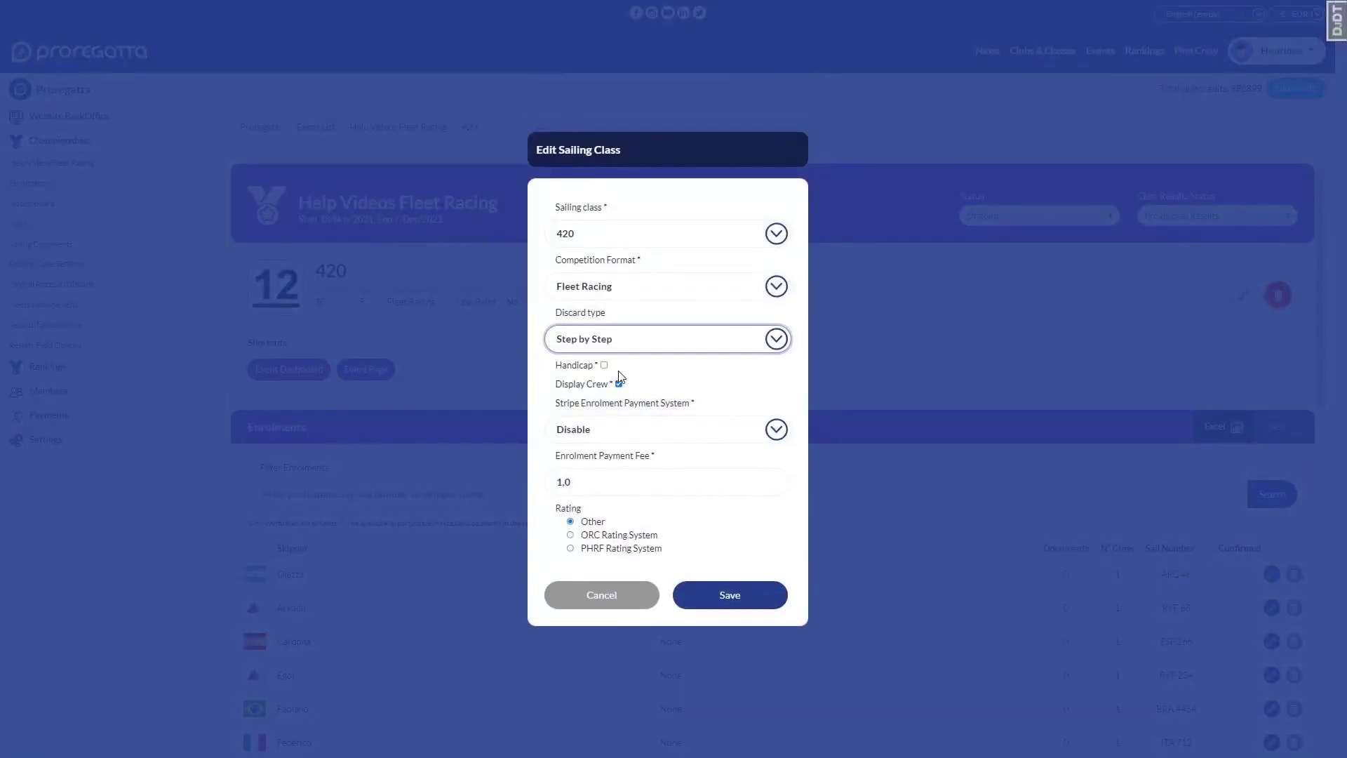
click(715, 591)
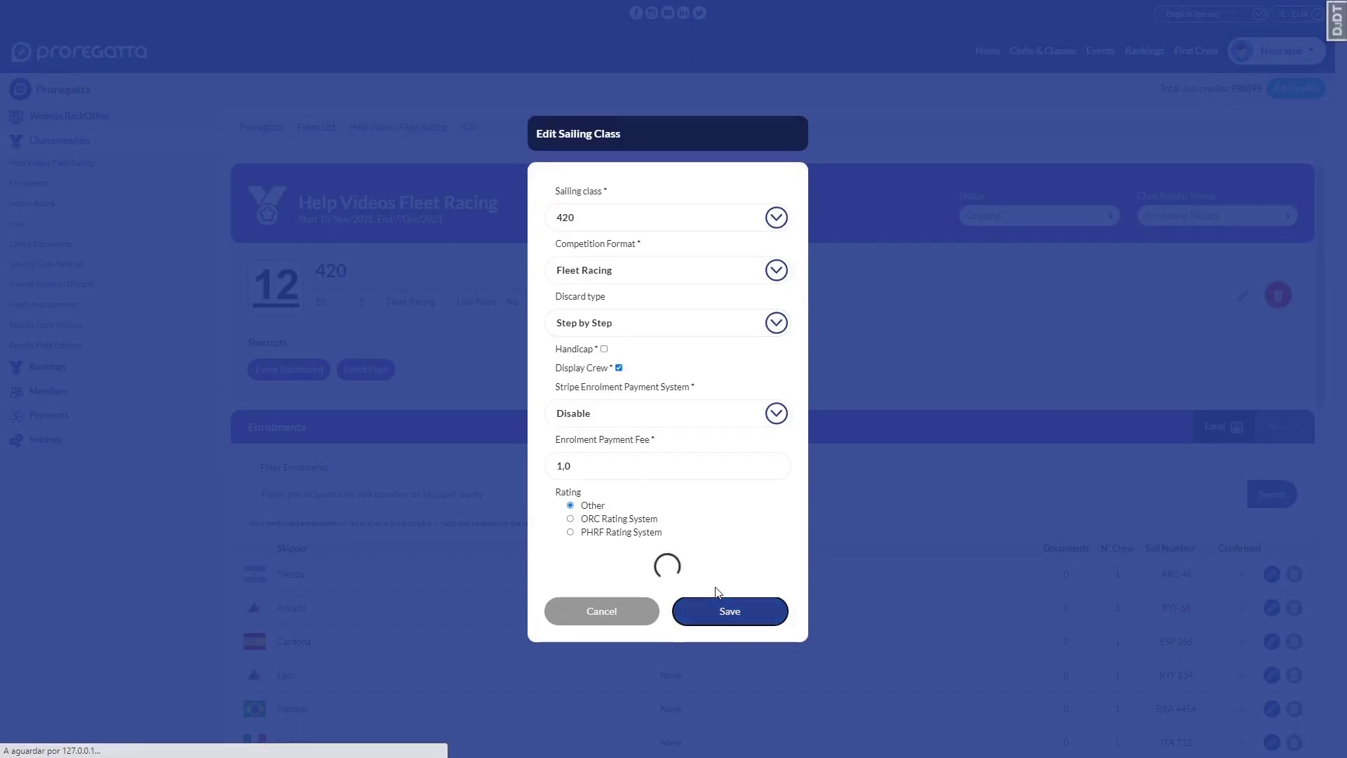
- Create a discard rule for Step 1 that discards 1 race from 2 races, and save it
scroll(717, 592, down, 9)
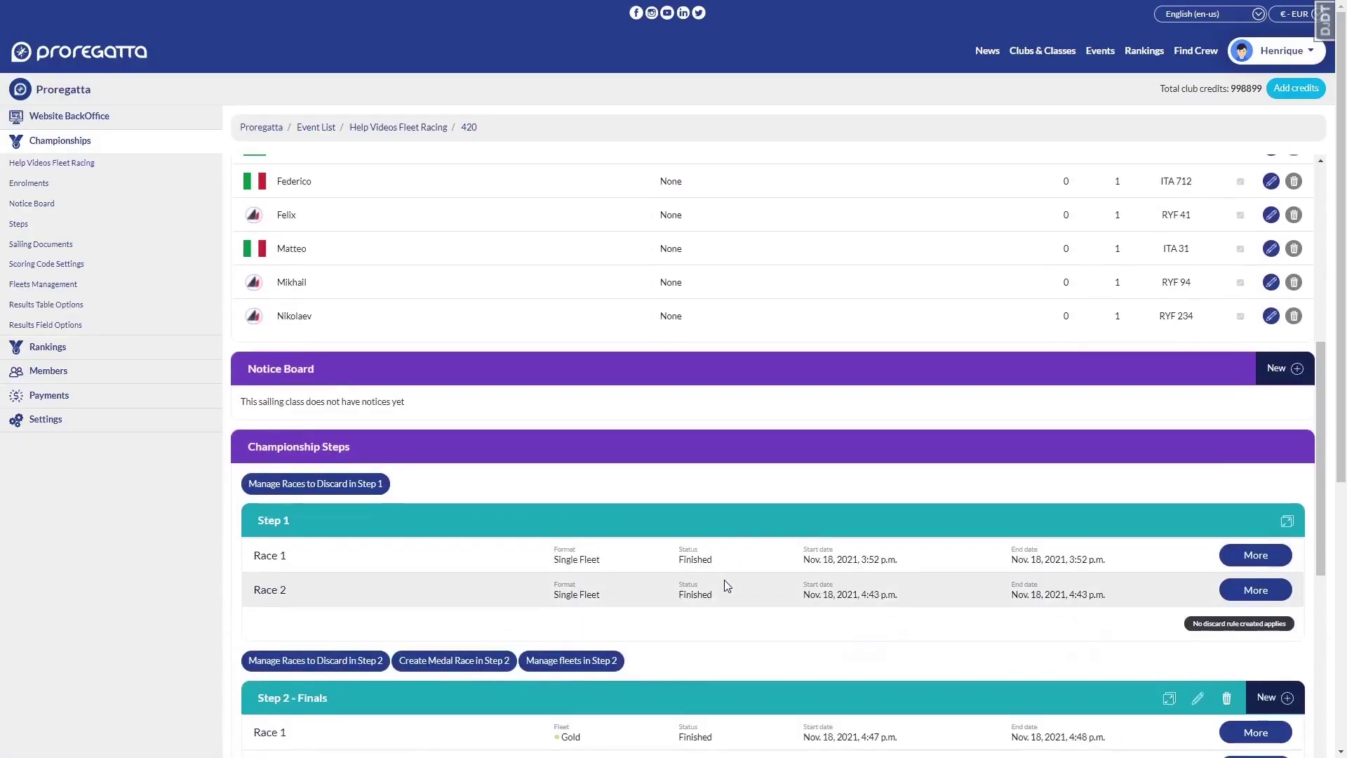
scroll(737, 583, down, 3)
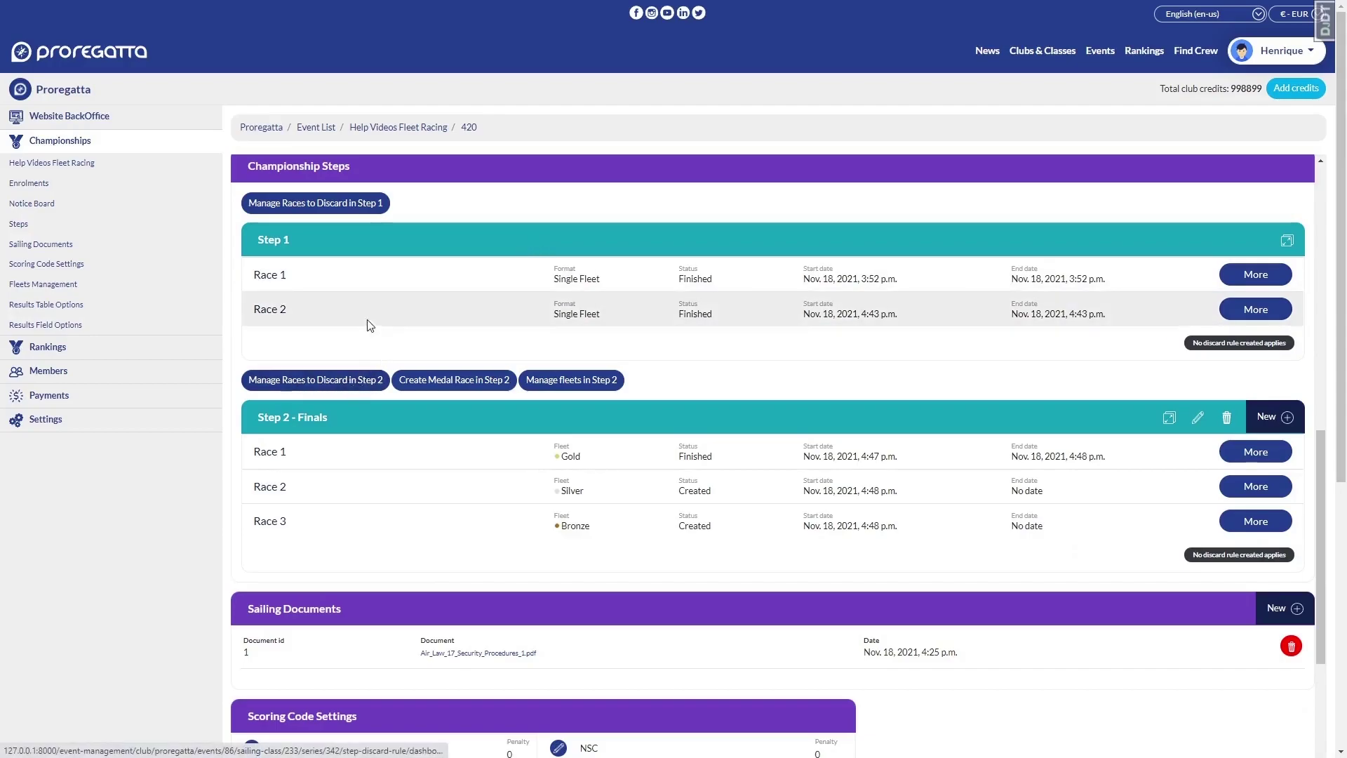
click(372, 207)
scroll(397, 365, down, 3)
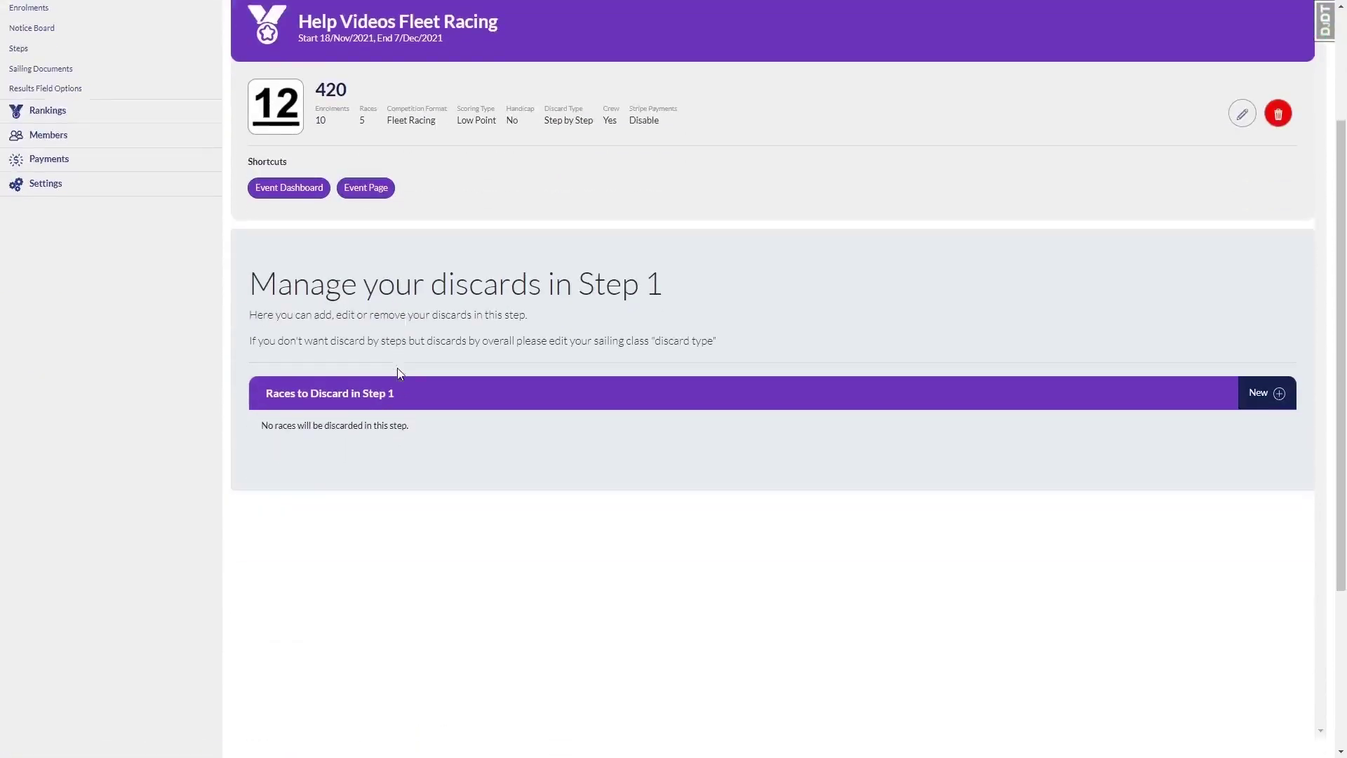
click(1256, 359)
click(632, 364)
text(2)
click(580, 419)
text(1)
click(713, 460)
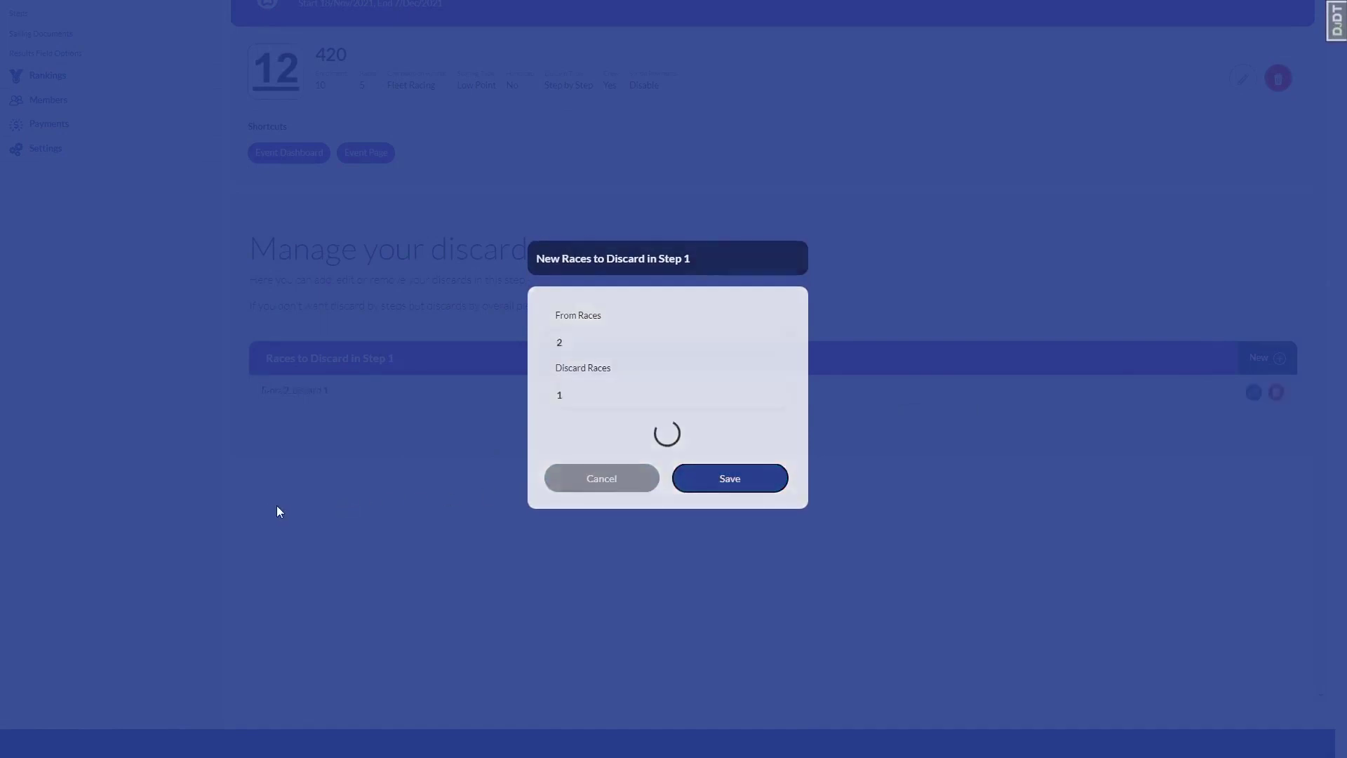
- Return to the 420 class and open the Silver fleet's Race 2 in the Step 2 finals
scroll(344, 483, up, 3)
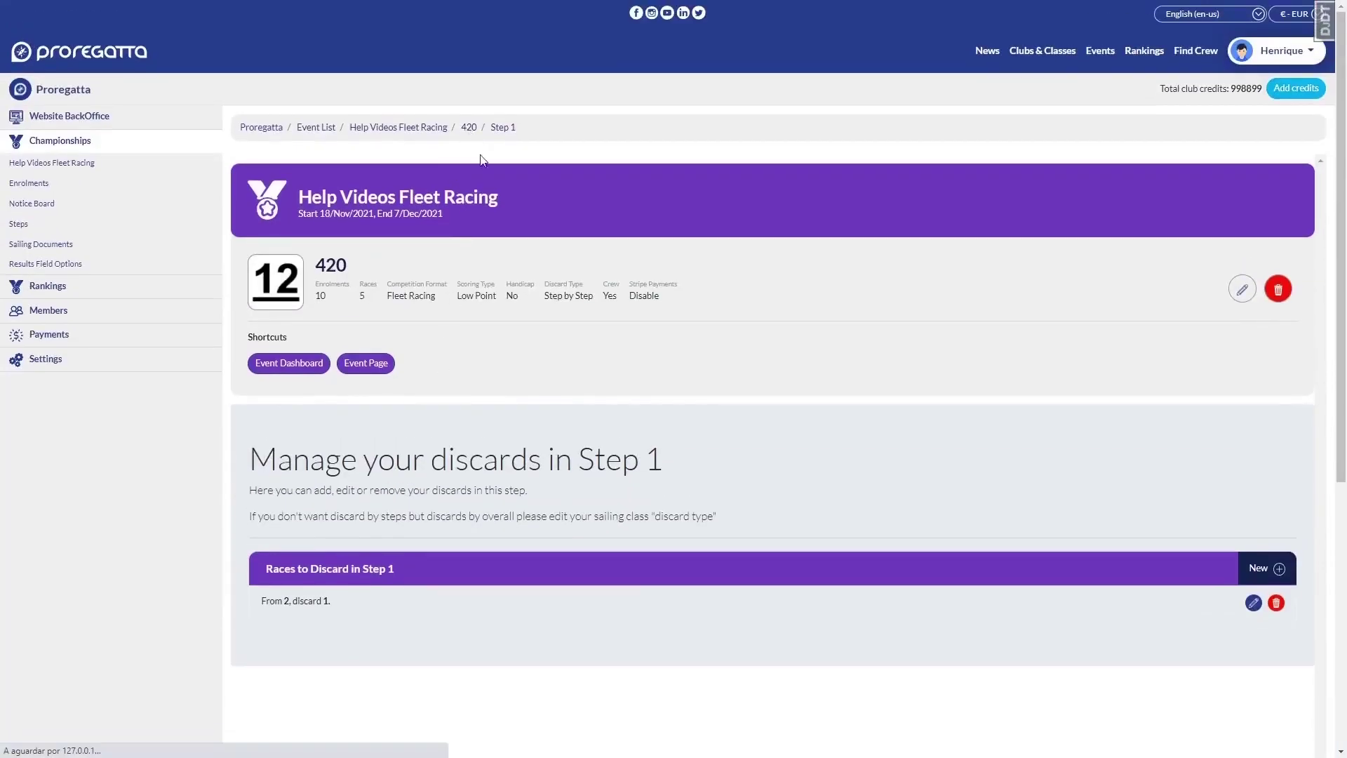
click(468, 129)
scroll(571, 457, down, 10)
scroll(461, 442, down, 4)
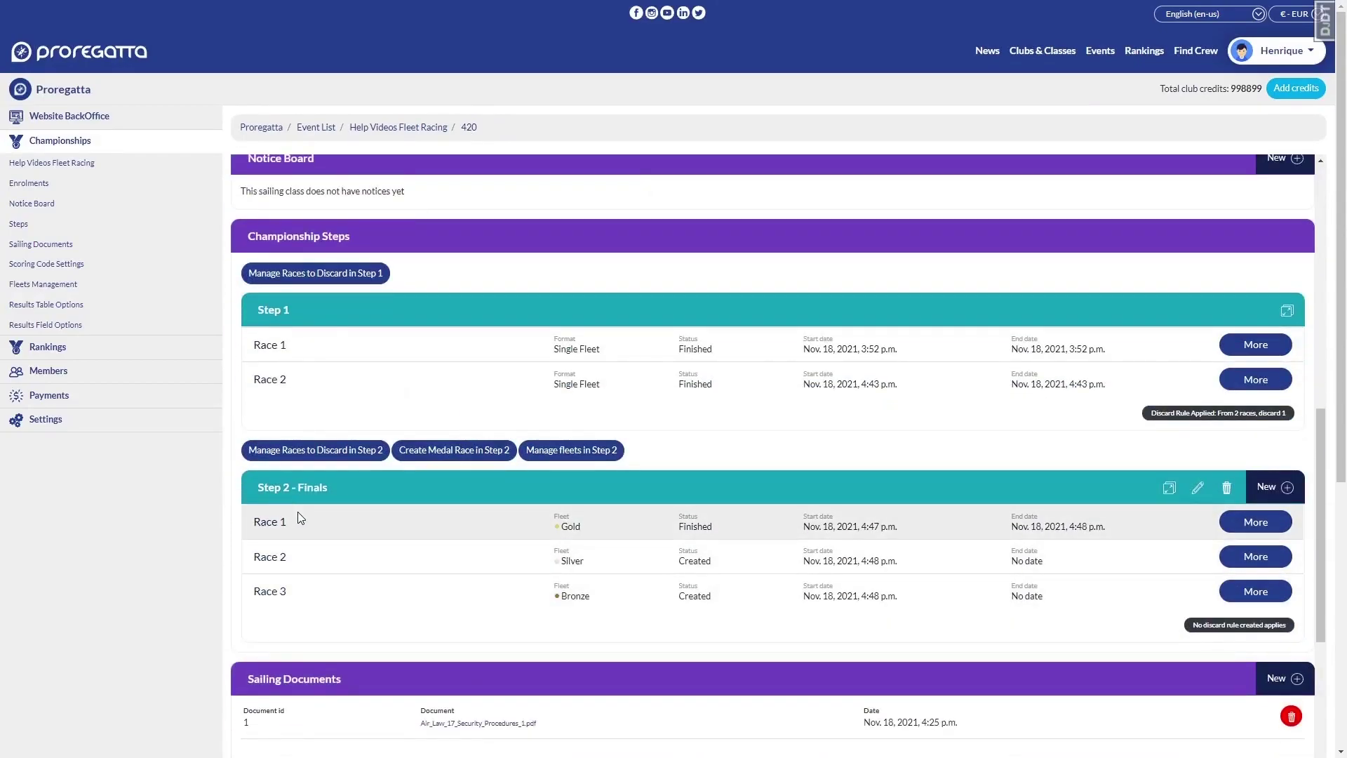
click(1256, 558)
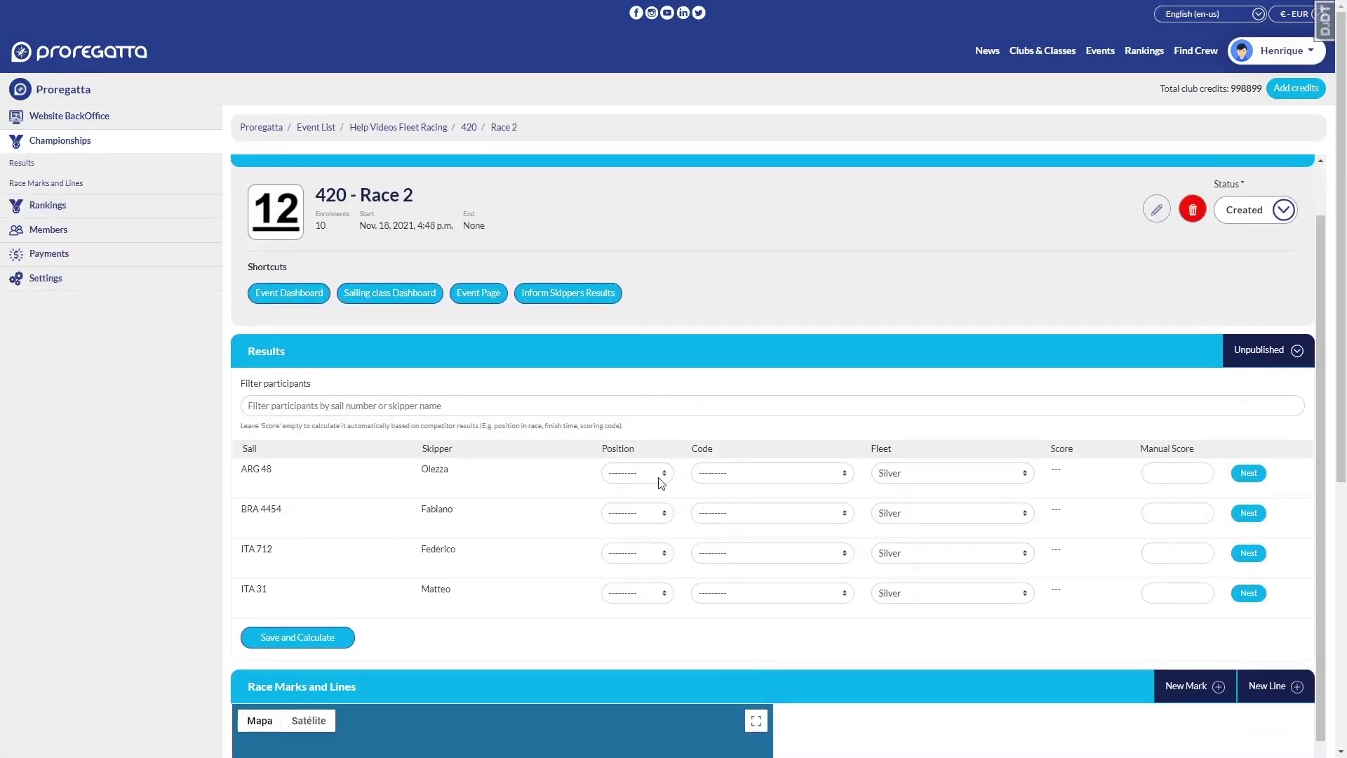
- Record ARG 48 in position 1, BRA 4454 as DNC, ITA 712 in position 2 and ITA 31 as DNF, then save and calculate
click(644, 501)
click(772, 512)
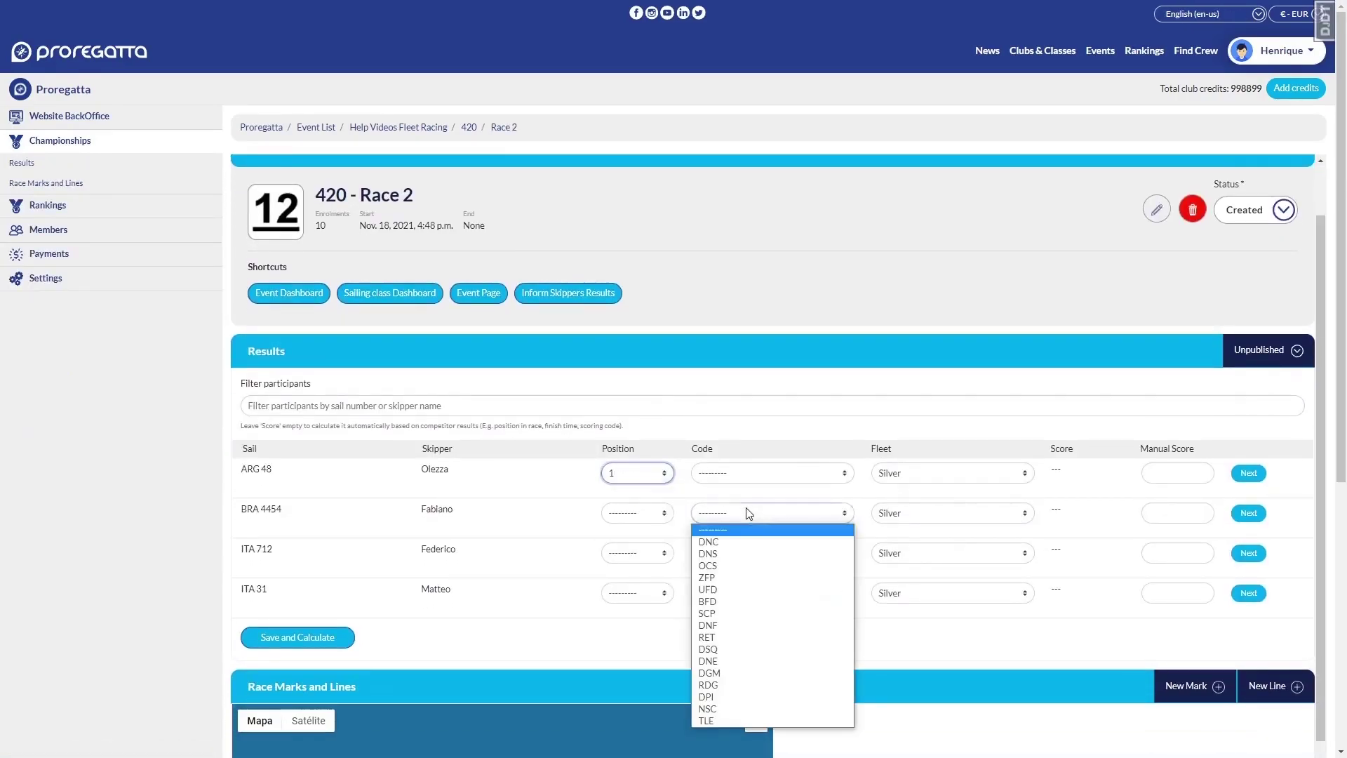
click(733, 541)
click(627, 553)
click(616, 581)
click(736, 593)
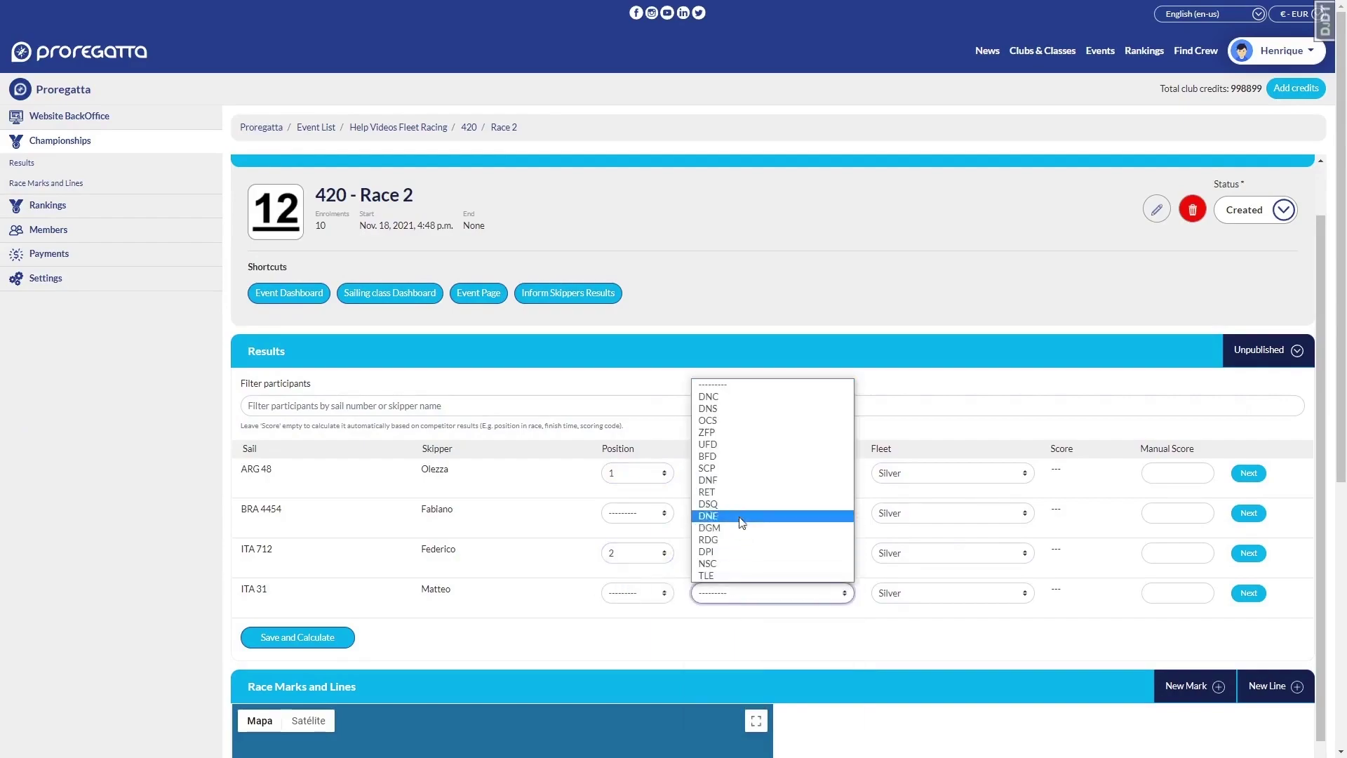
click(735, 483)
click(347, 639)
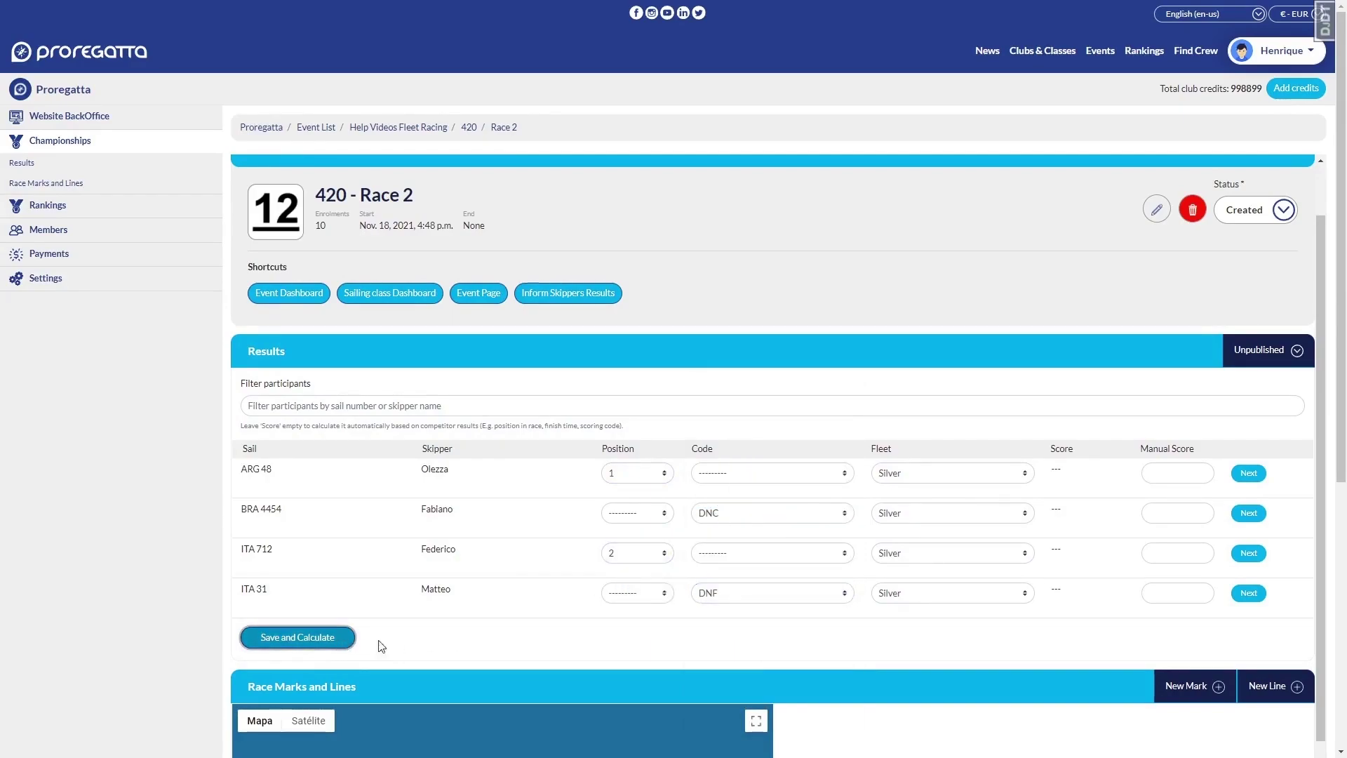
- In the Bronze fleet's Race 3, record RYF 41, ESP 266 and RYF 94 in positions 1, 2 and 3, then save and calculate
click(468, 127)
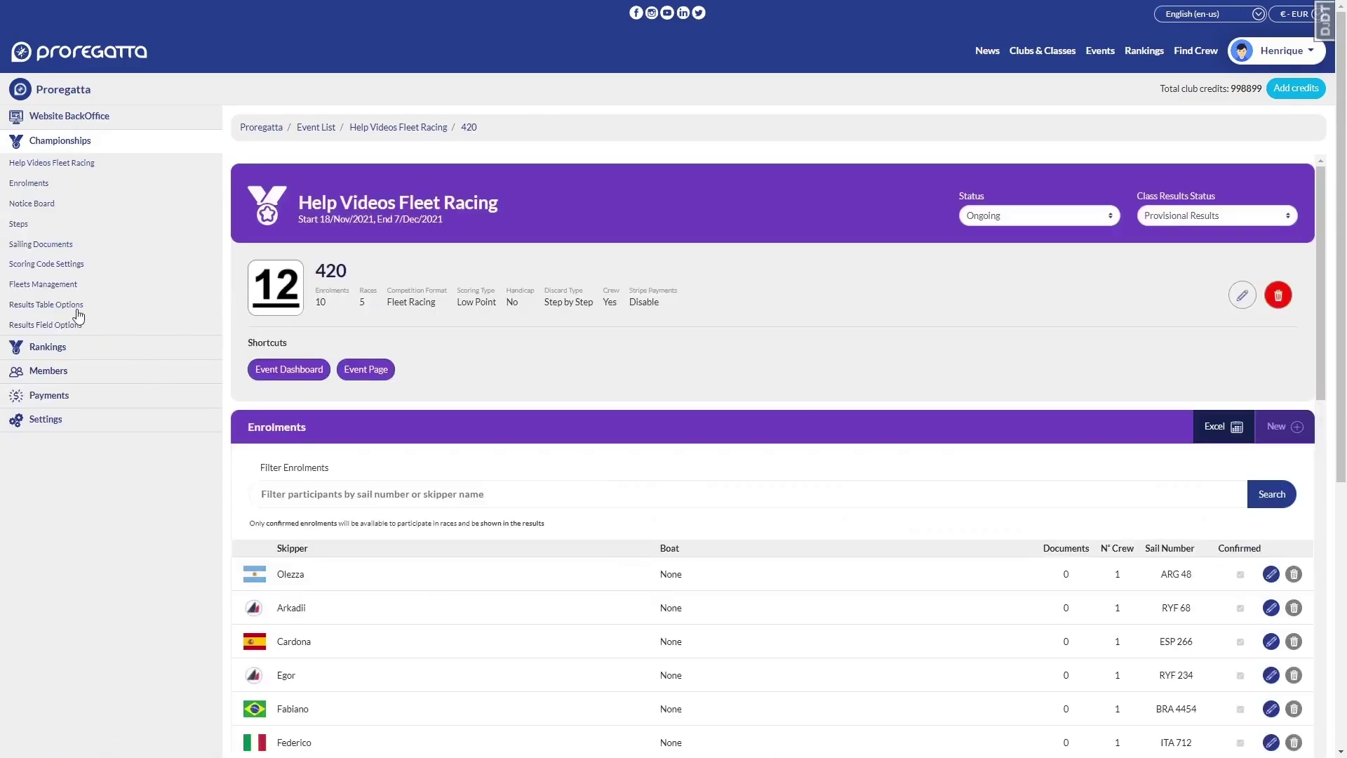
click(23, 225)
click(1232, 545)
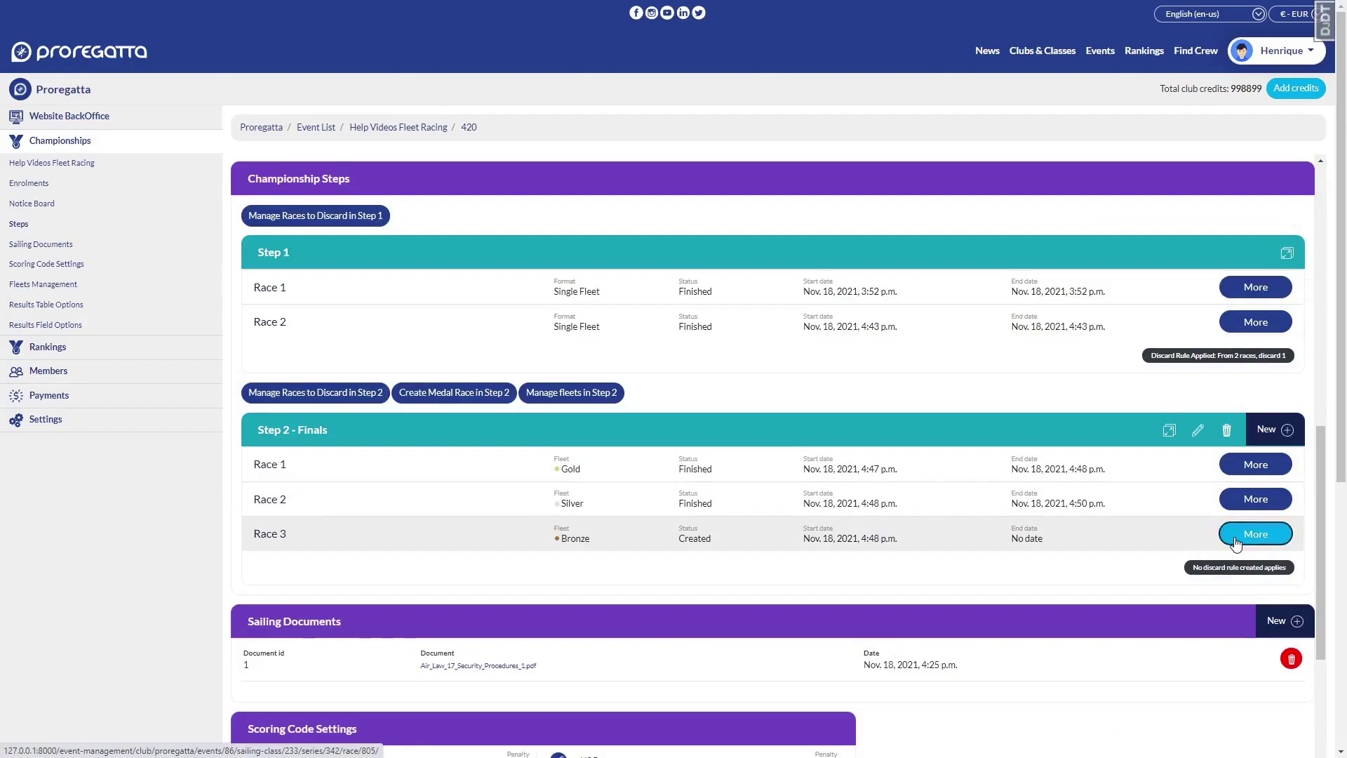
click(635, 544)
click(625, 571)
click(622, 587)
click(621, 626)
click(622, 624)
click(622, 647)
click(284, 667)
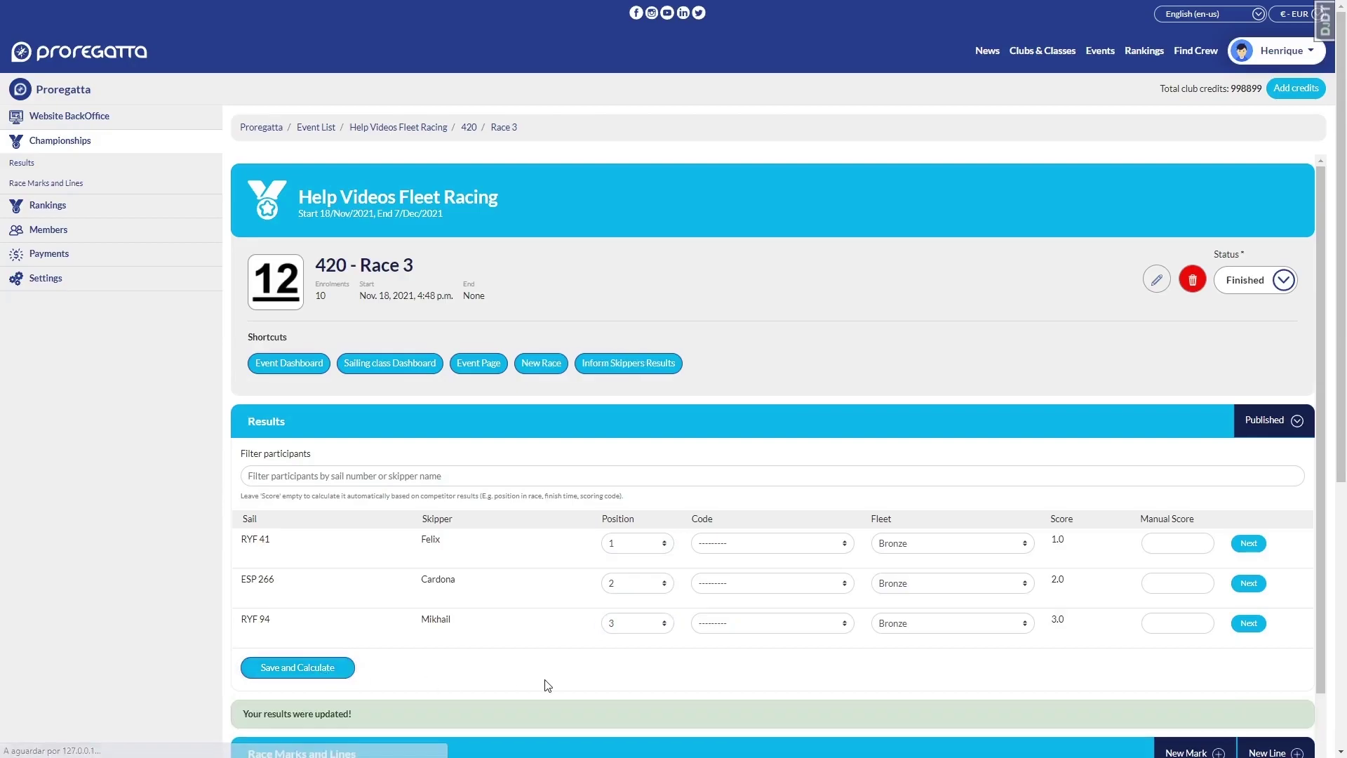
- Open the public event page and examine the 420 results for the R1 and R2 discards and the Silver fleet's DNF and DNC scores in F1
click(473, 132)
click(366, 369)
scroll(676, 568, down, 5)
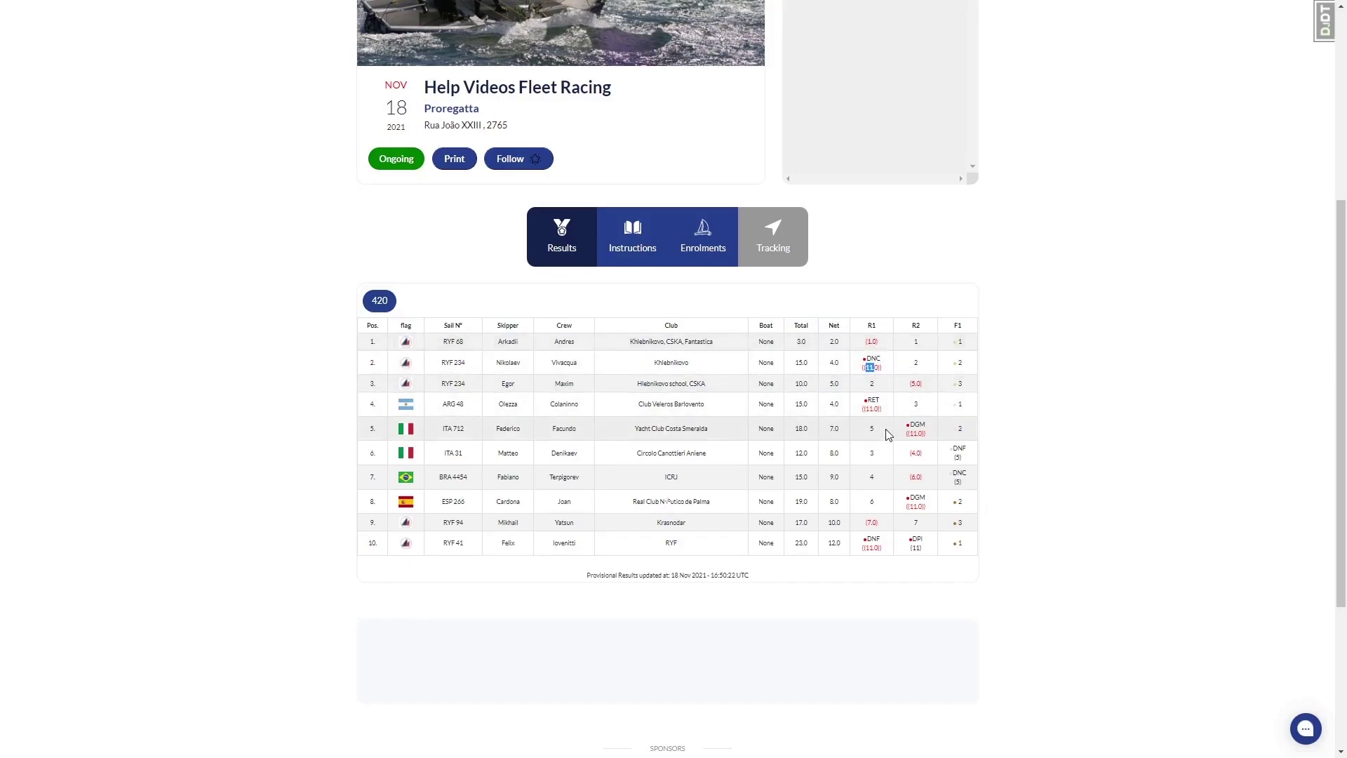
click(877, 385)
double_click(870, 325)
drag(903, 329, 921, 326)
drag(863, 407, 884, 421)
click(956, 462)
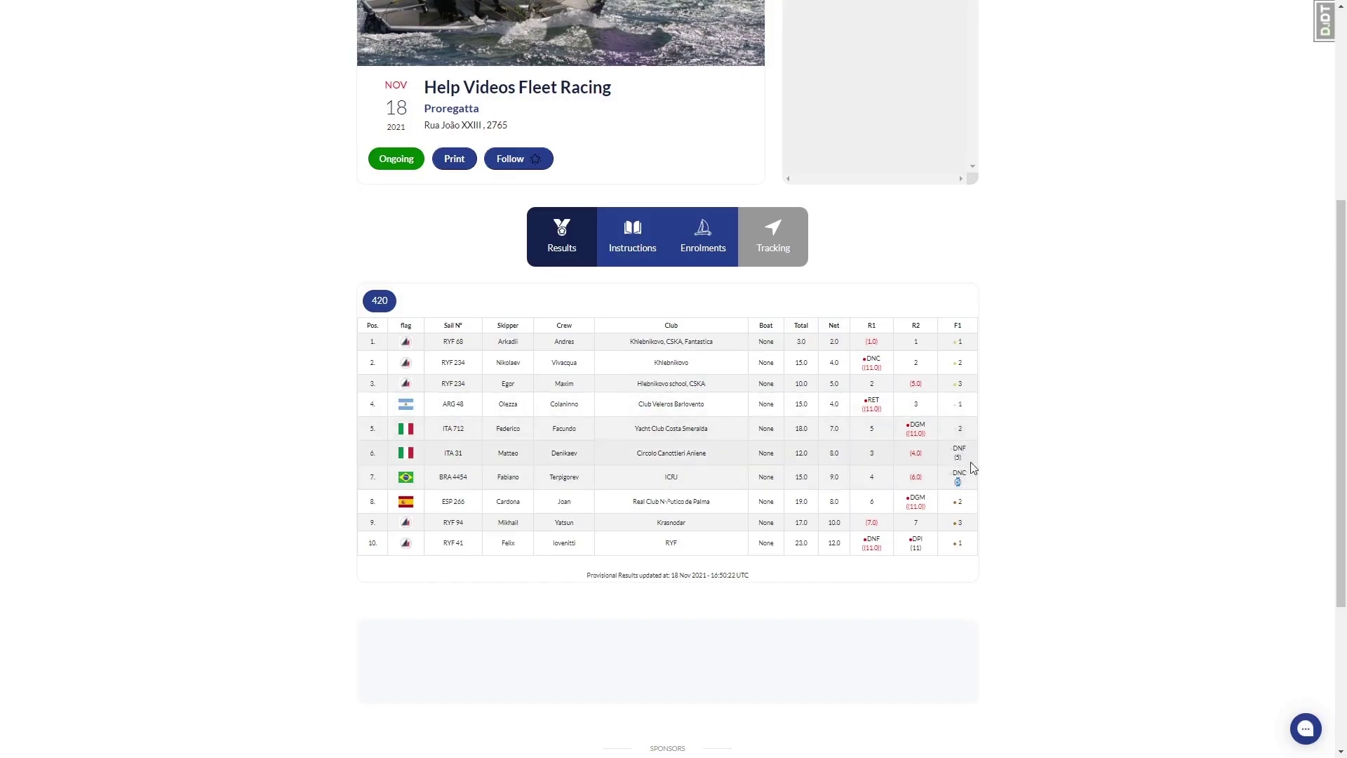
click(971, 488)
drag(963, 456, 909, 455)
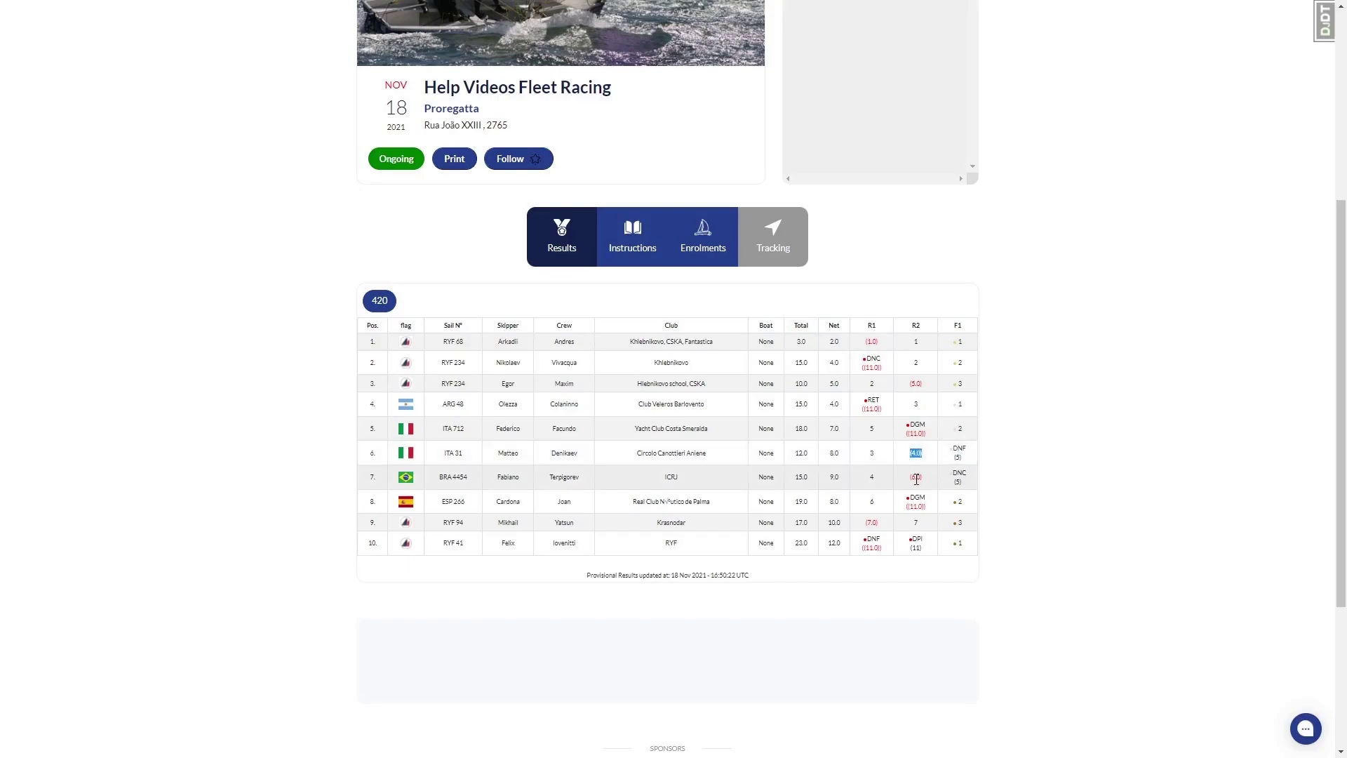